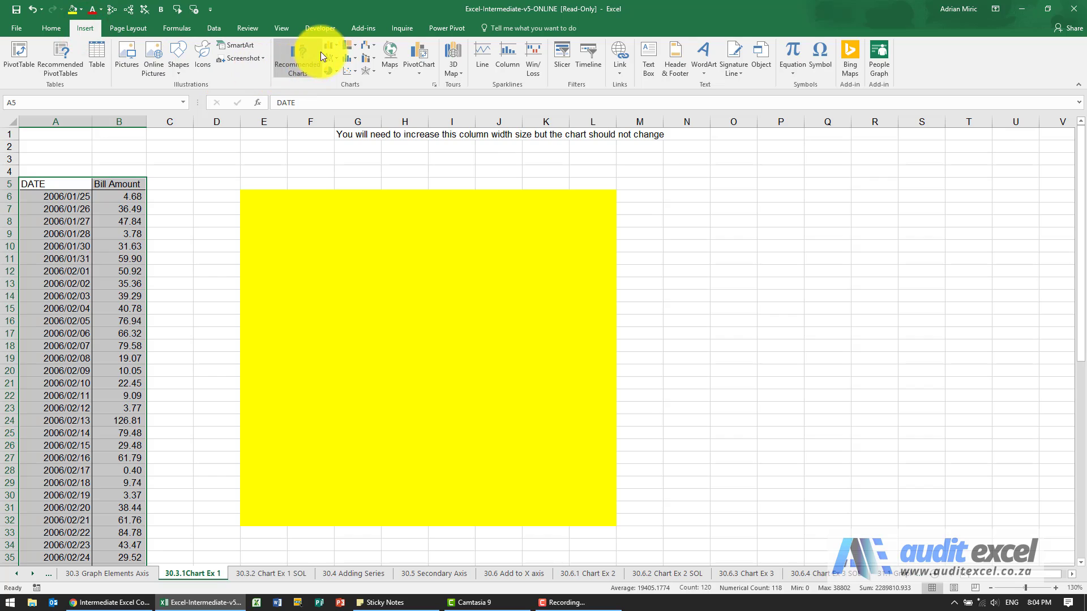
Insert a 2-D clustered column chart of the Bill Amount data.
left_click(331, 47)
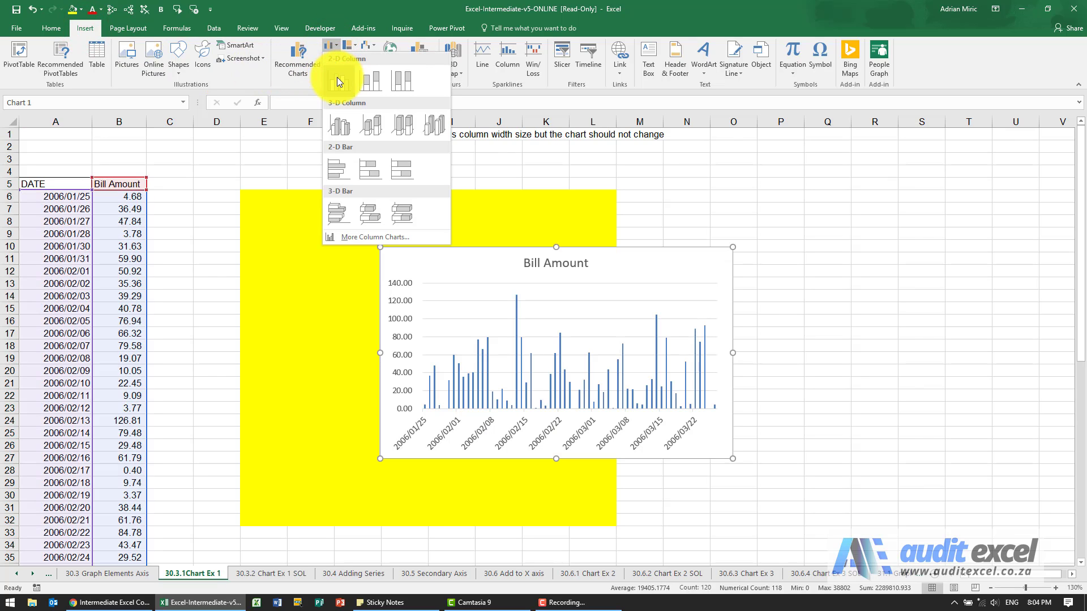
left_click(338, 77)
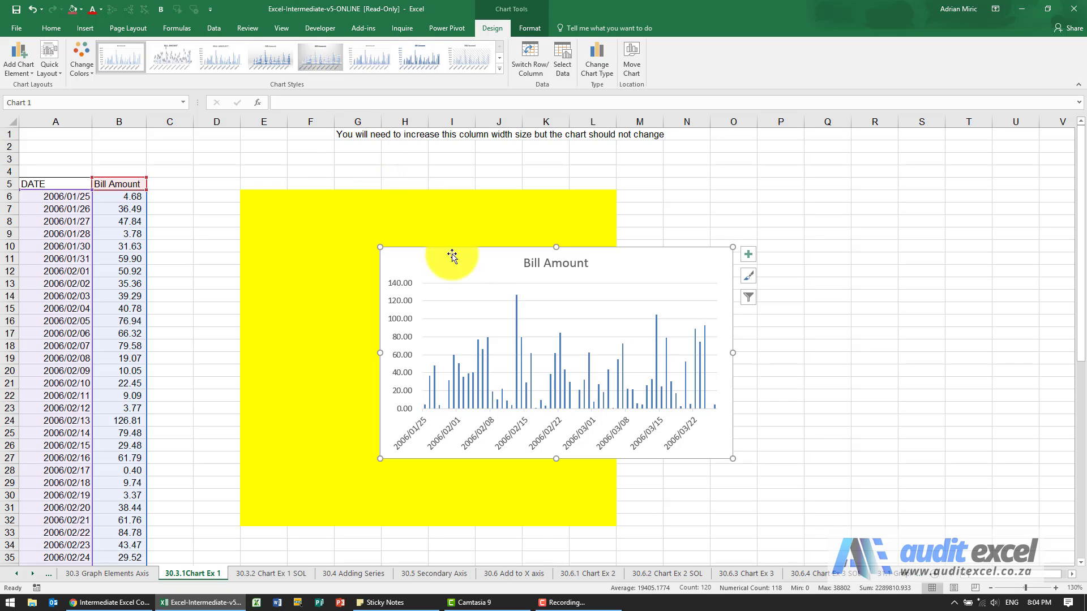
Replace the chart title text with "Daily Spend".
left_click(558, 265)
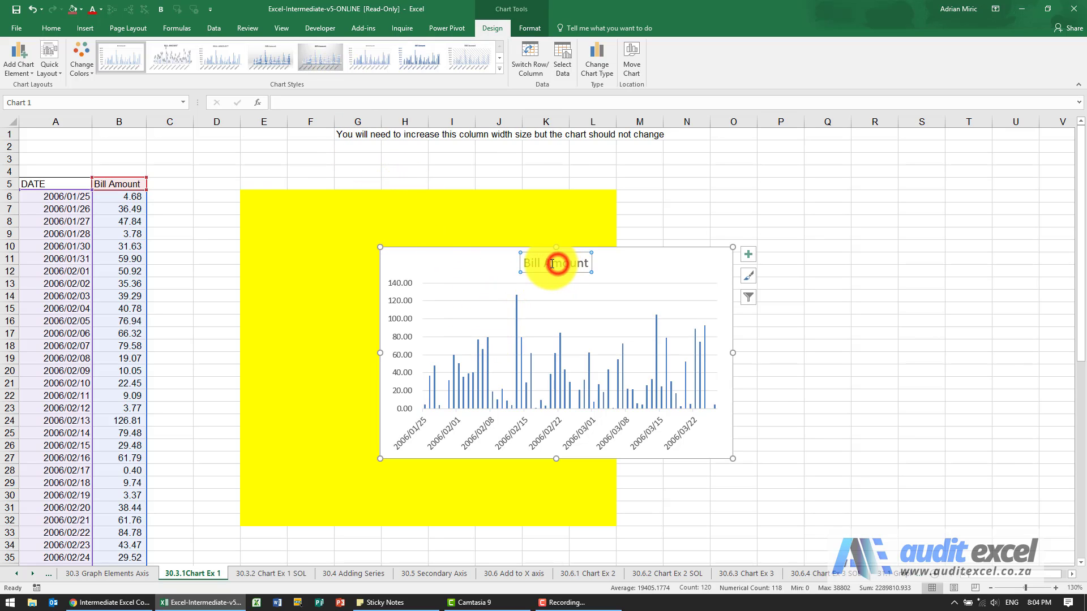
triple_click(552, 264)
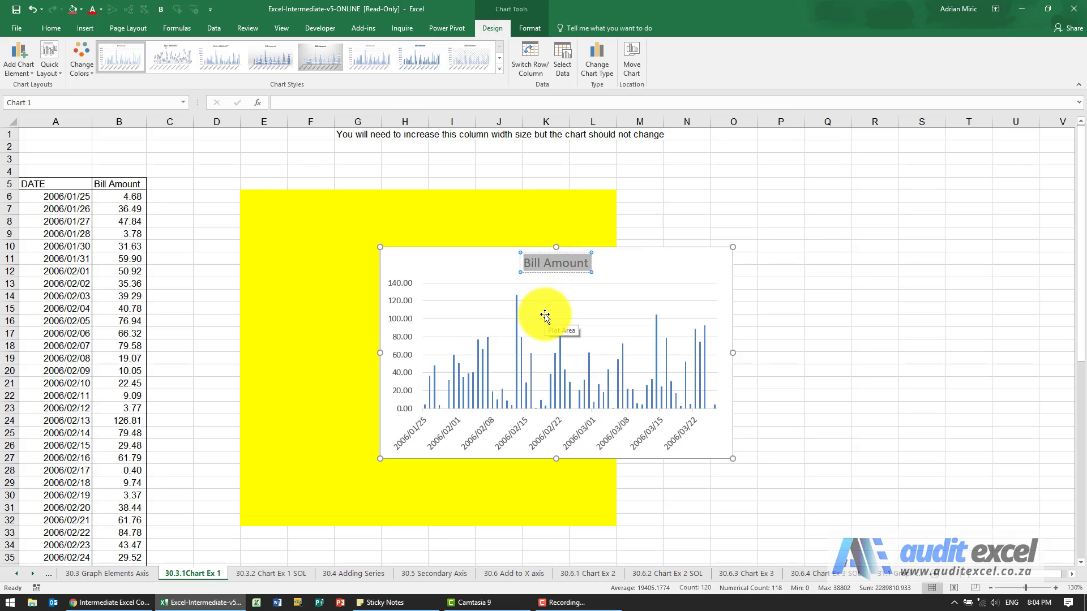
type("Daily Spe")
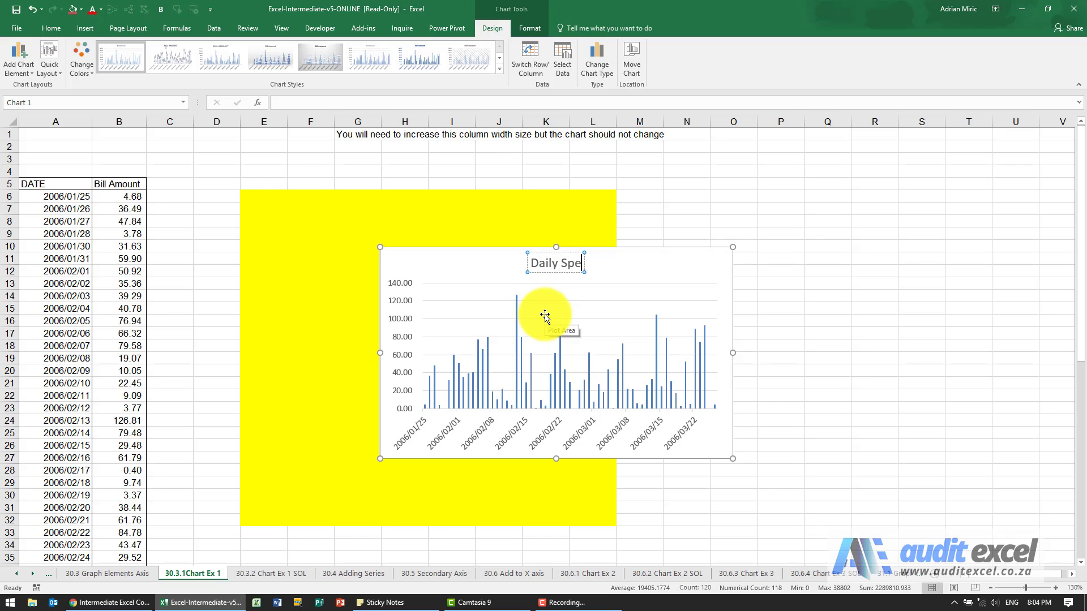
type("nd")
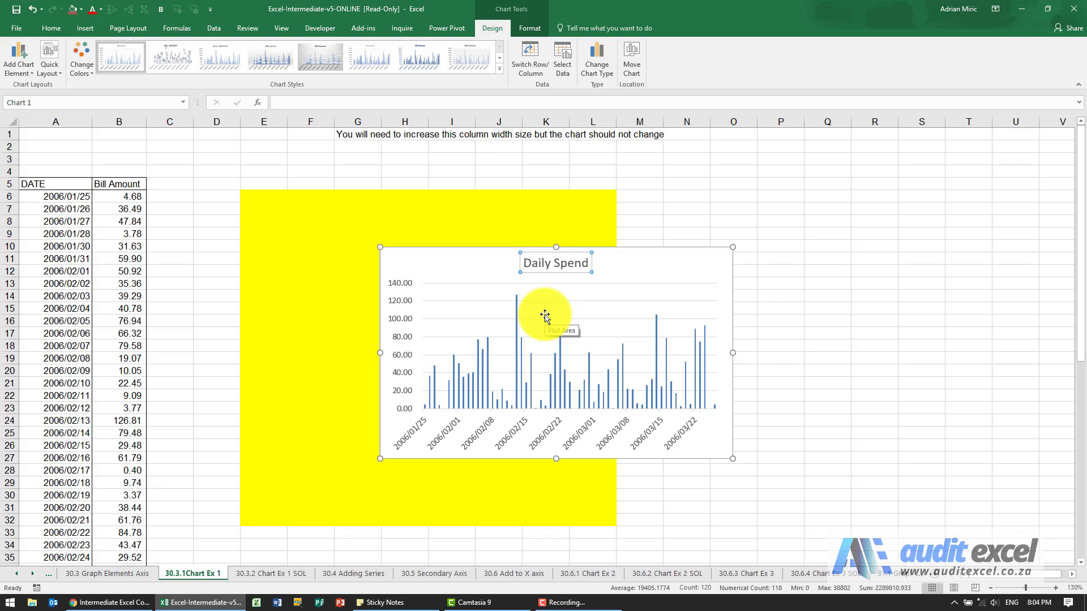
Make the "Daily Spend" chart title bold and underlined.
left_click(557, 262)
triple_click(557, 263)
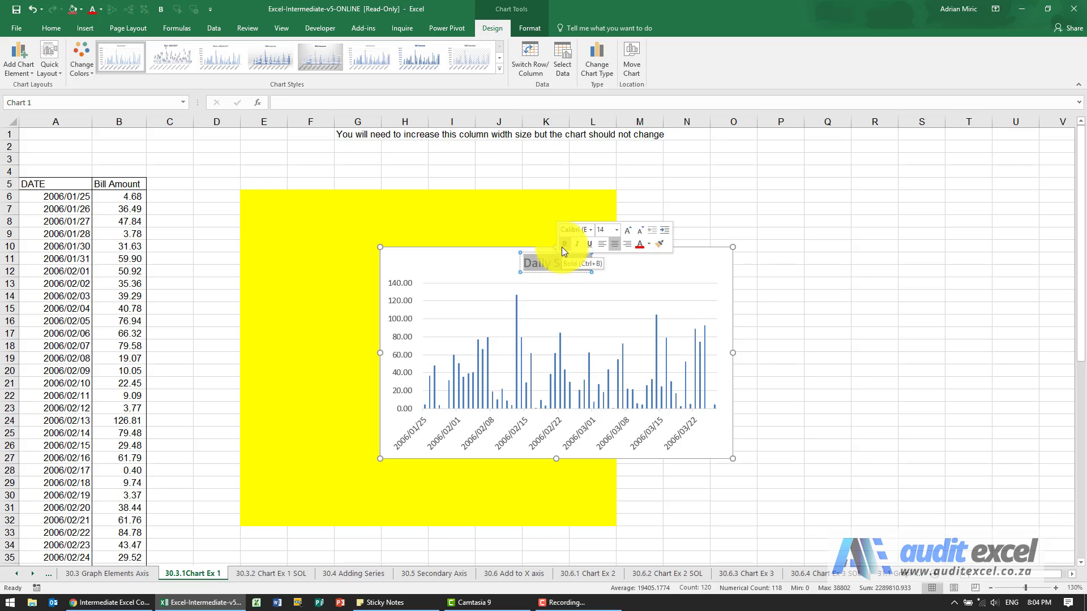
left_click(563, 248)
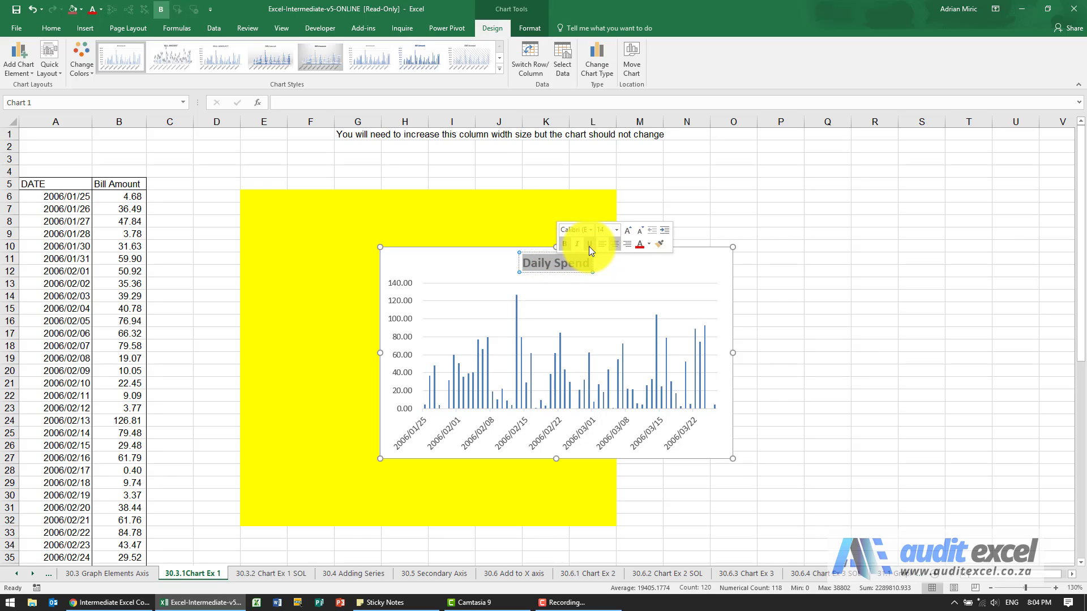
left_click(589, 246)
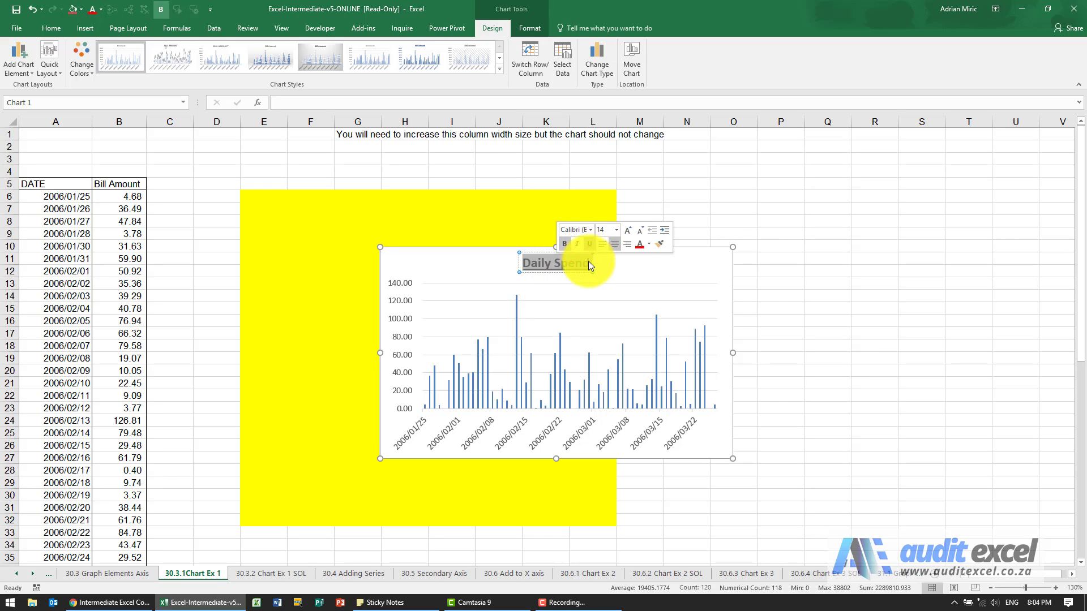
left_click(644, 270)
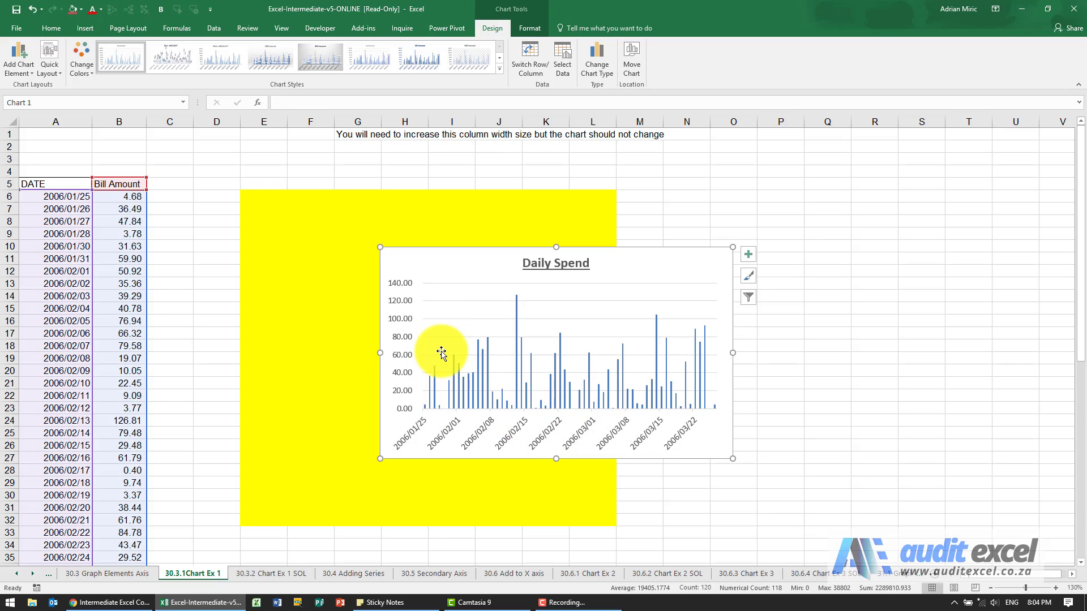
Format the vertical axis numbers as Currency with 0 decimal places.
left_click(406, 303)
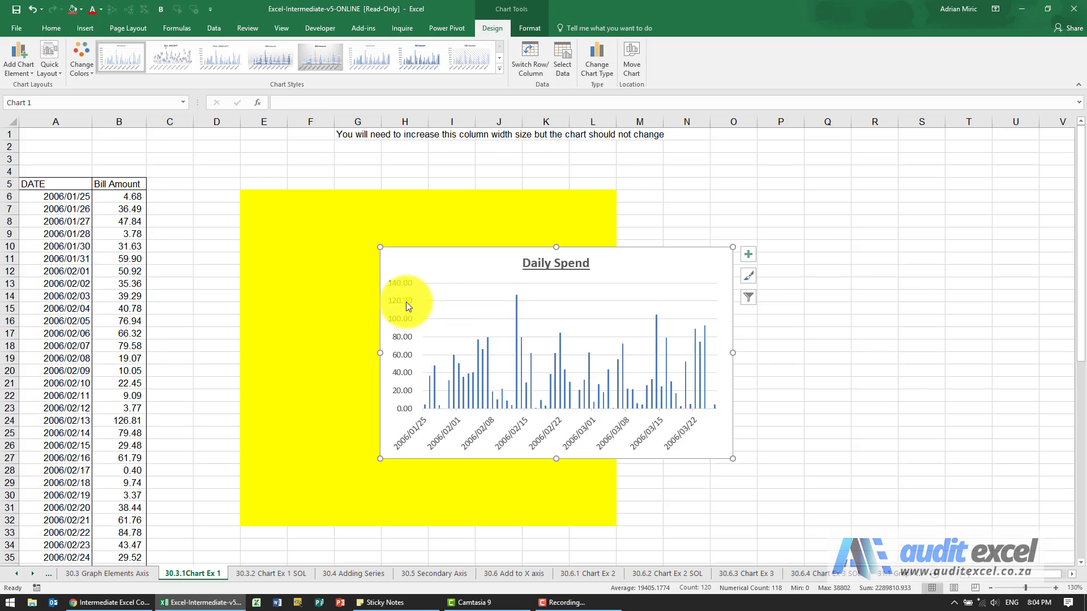
right_click(406, 302)
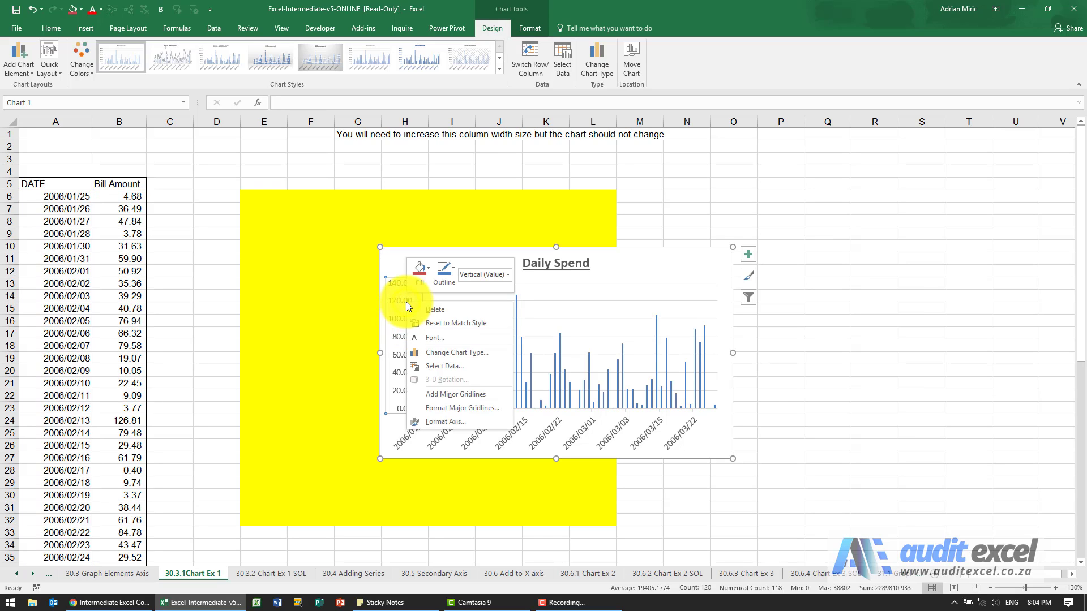
left_click(444, 422)
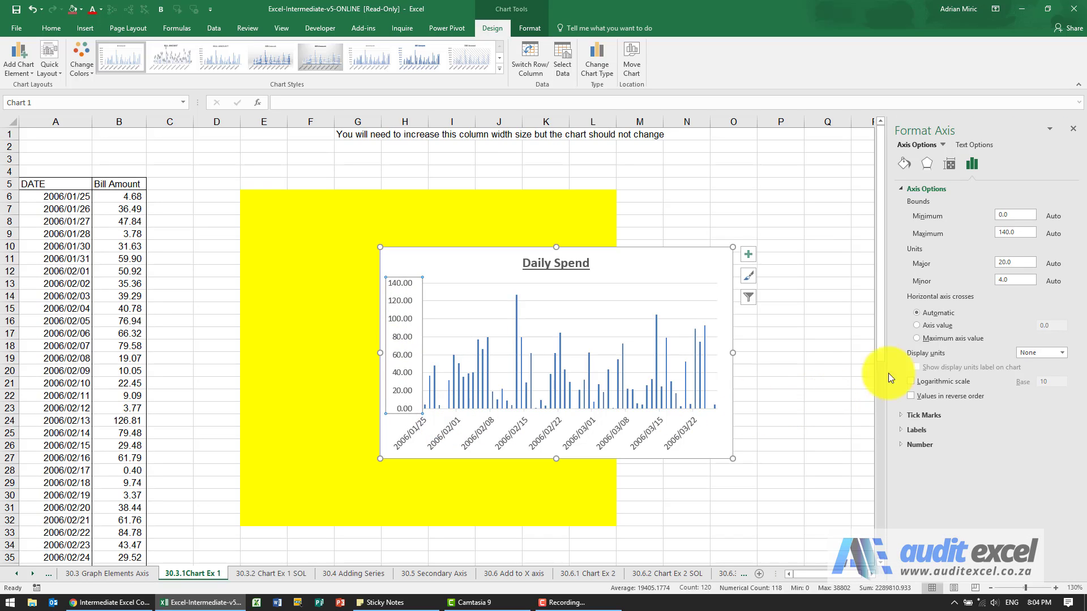
left_click(901, 443)
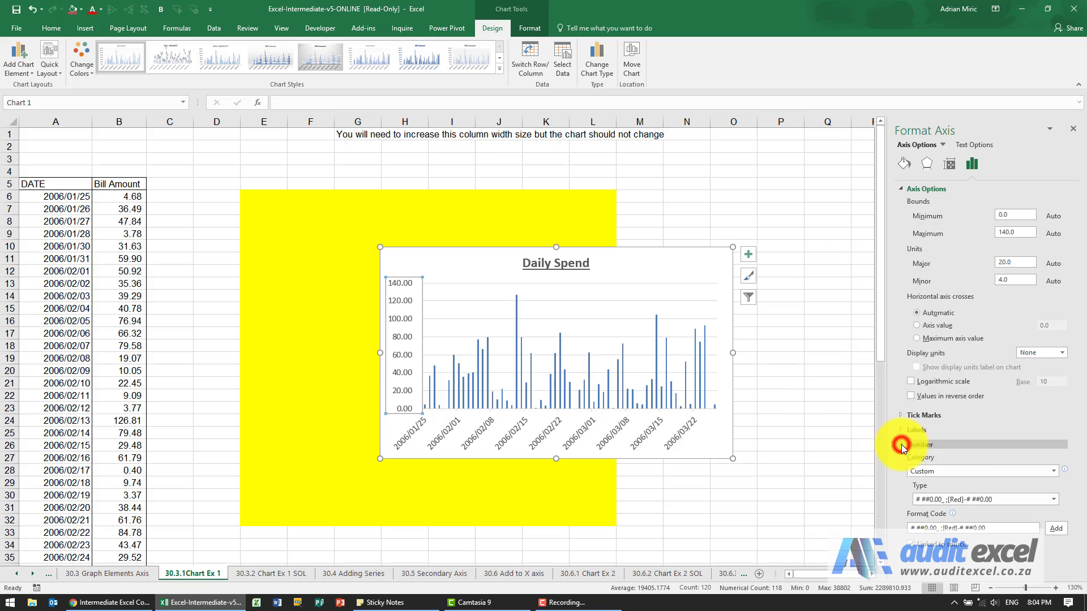
left_click(1052, 471)
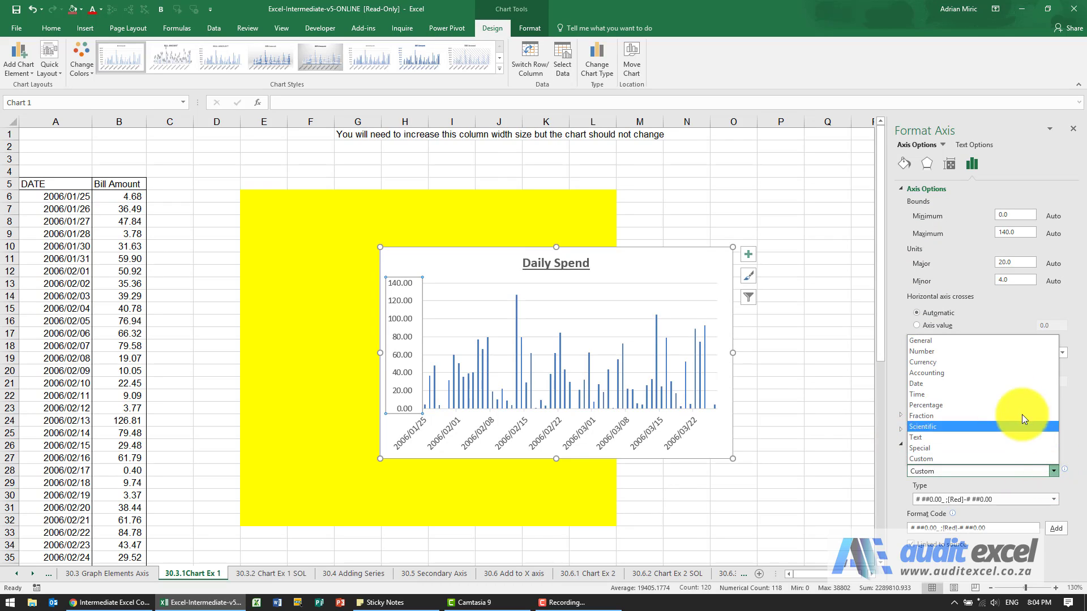
left_click(982, 362)
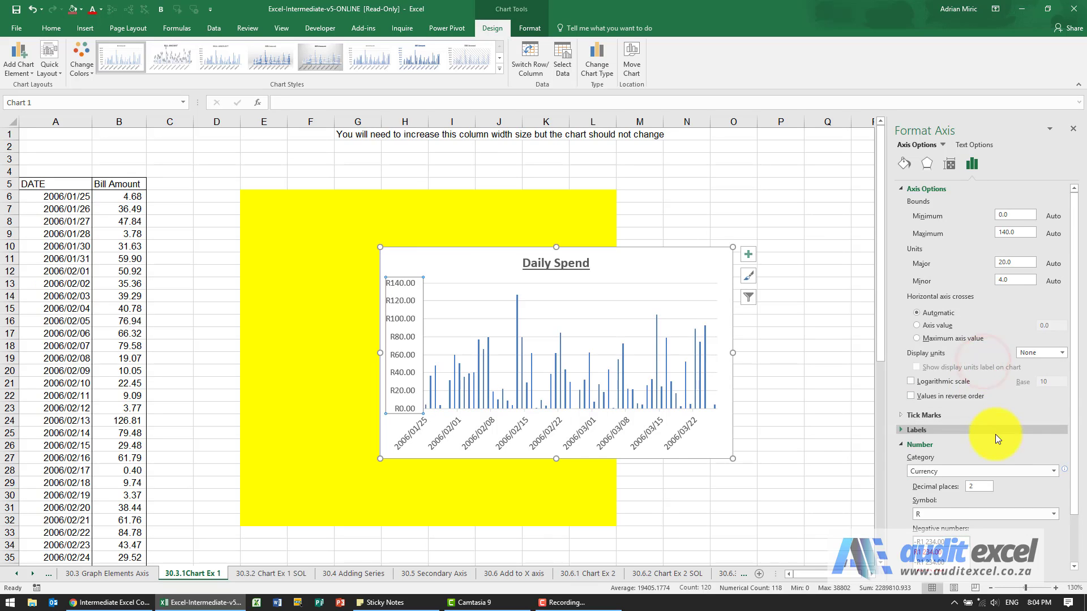
scroll(995, 434, "down", 2)
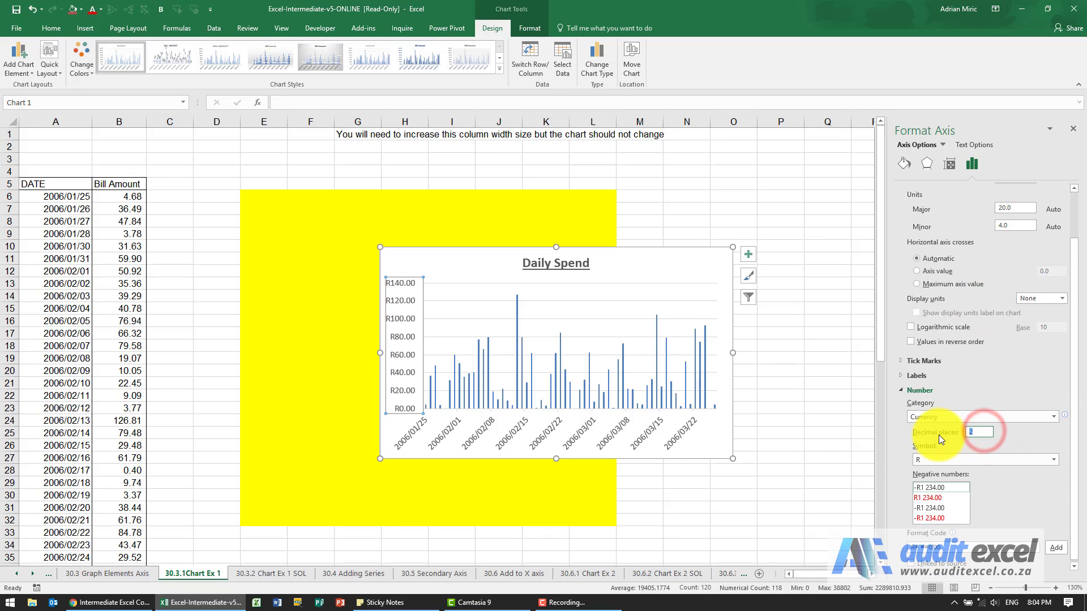
type("0")
key("Tab")
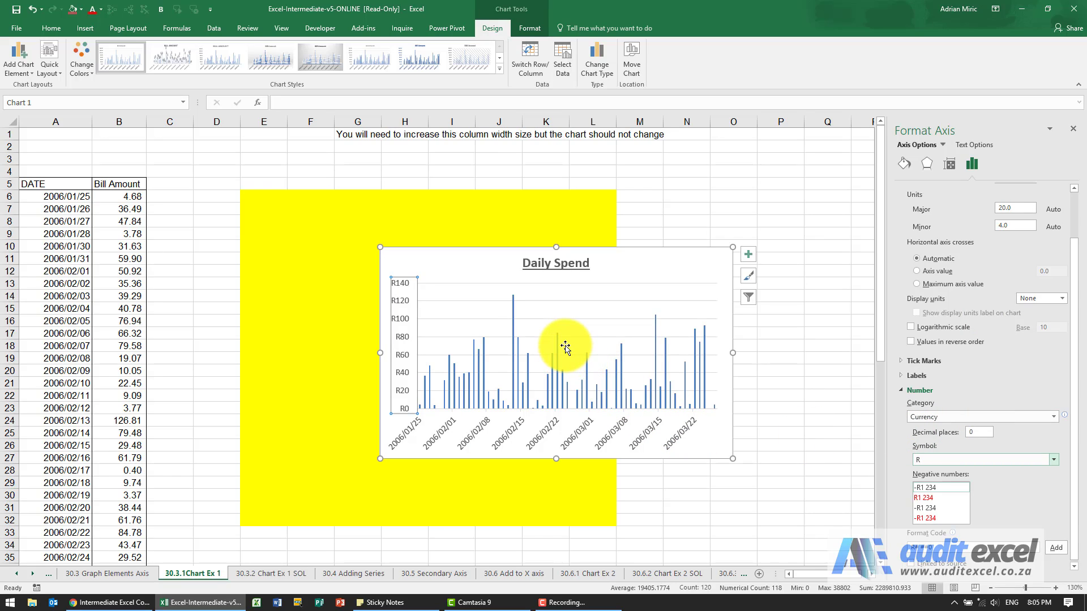
left_click(477, 301)
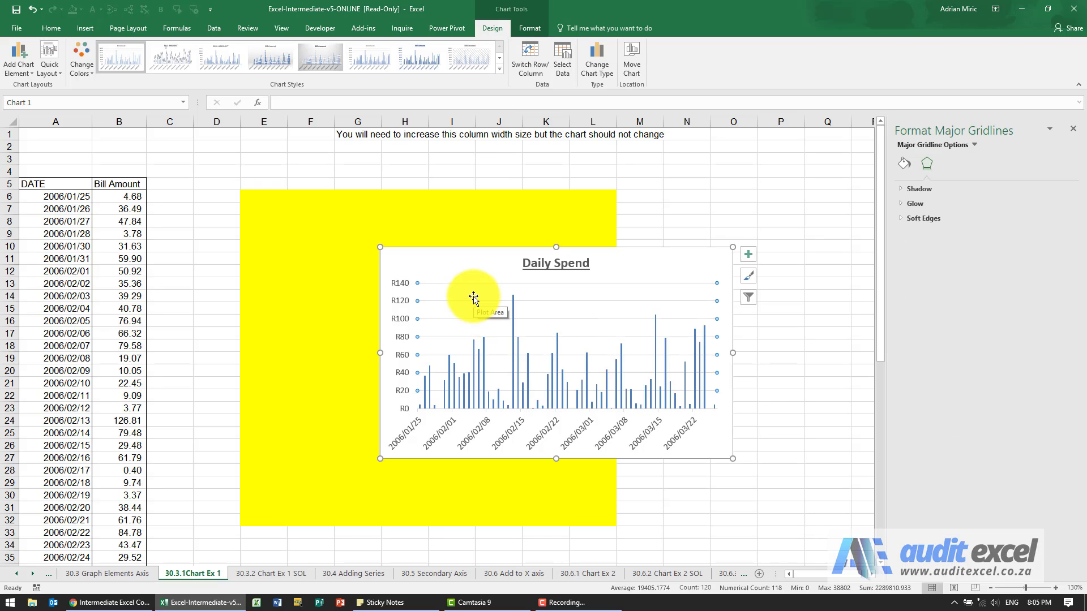
key("Escape")
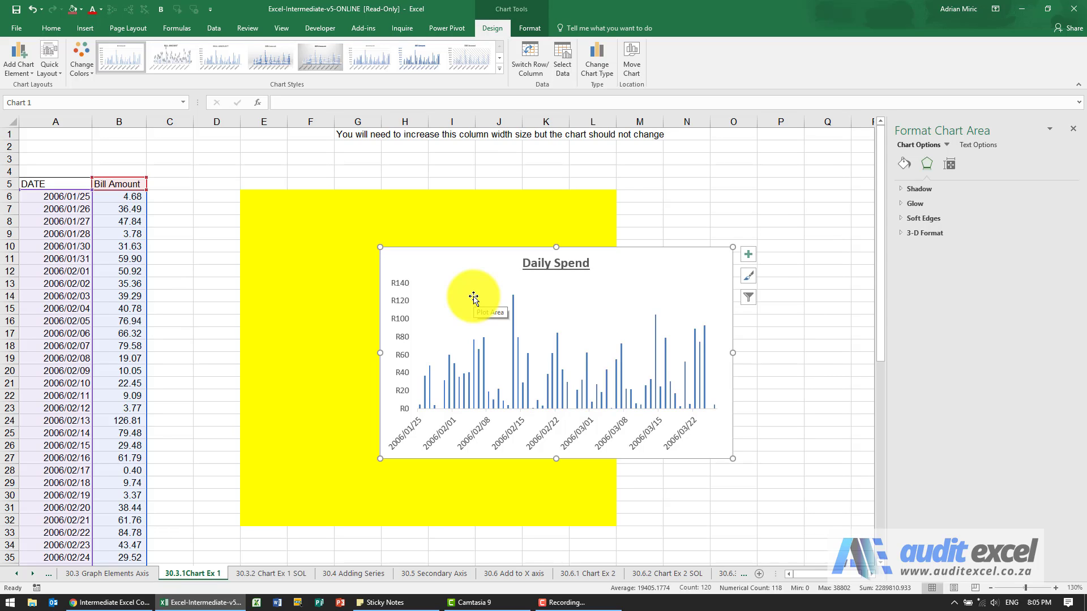
Add primary major vertical gridlines to the chart.
left_click(24, 68)
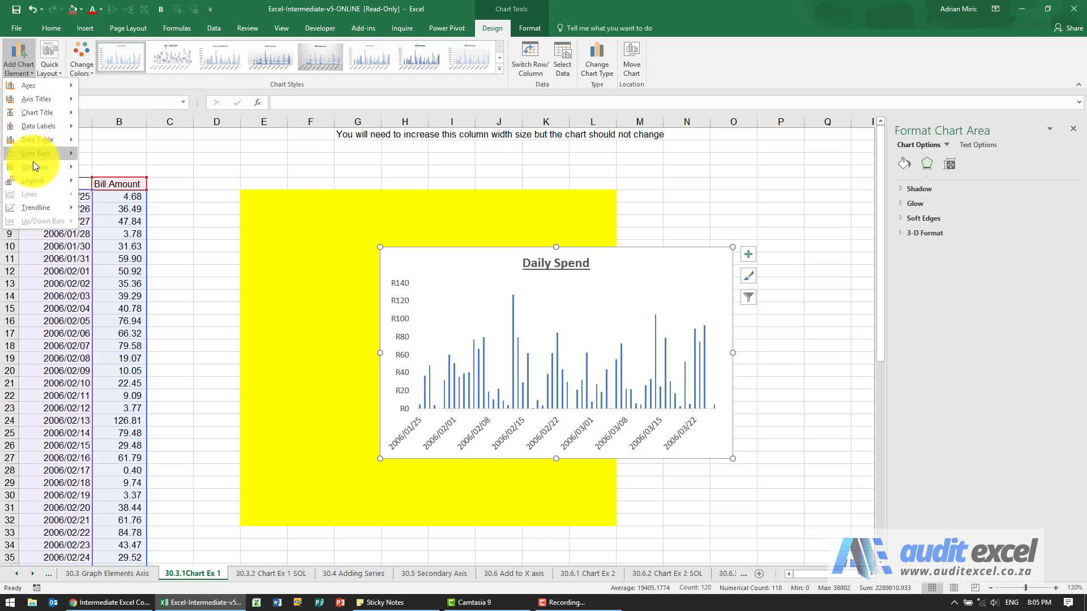
mouse_move(33, 162)
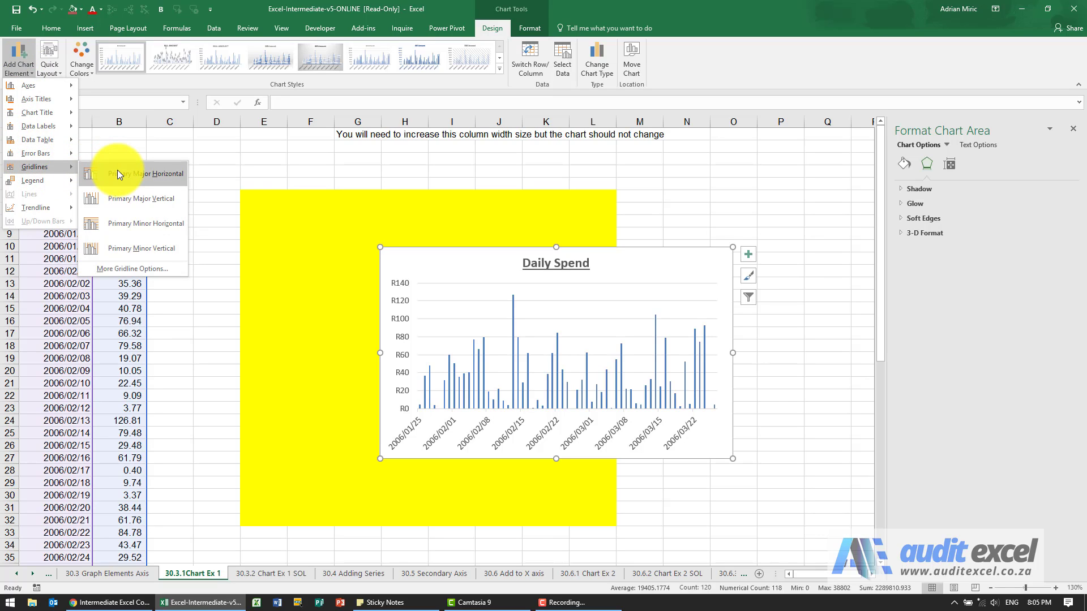
left_click(122, 198)
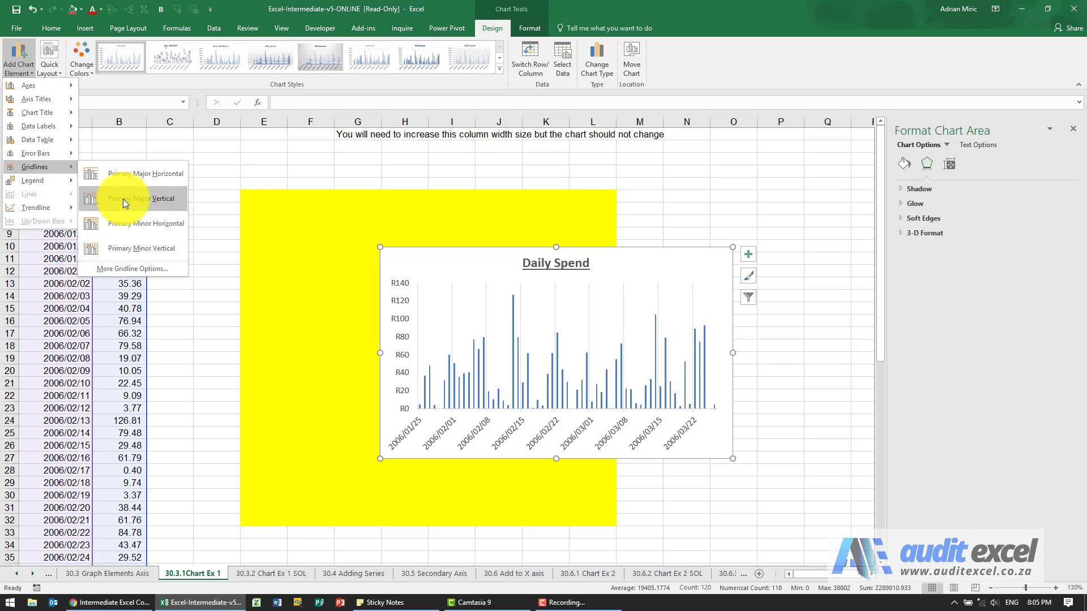
left_click(124, 199)
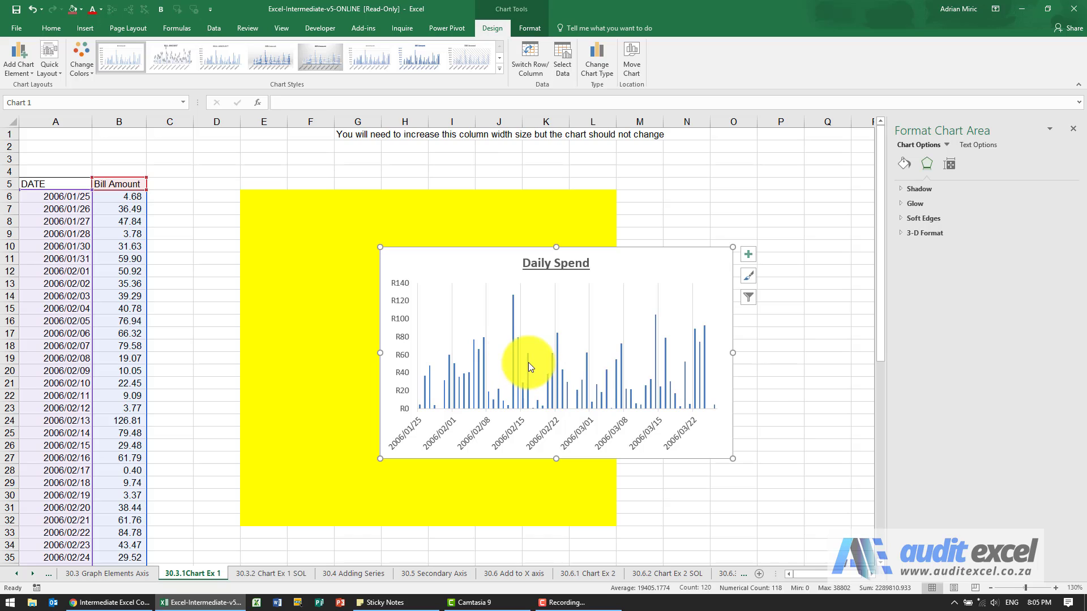
Set the horizontal date axis major unit to 14 days.
right_click(551, 426)
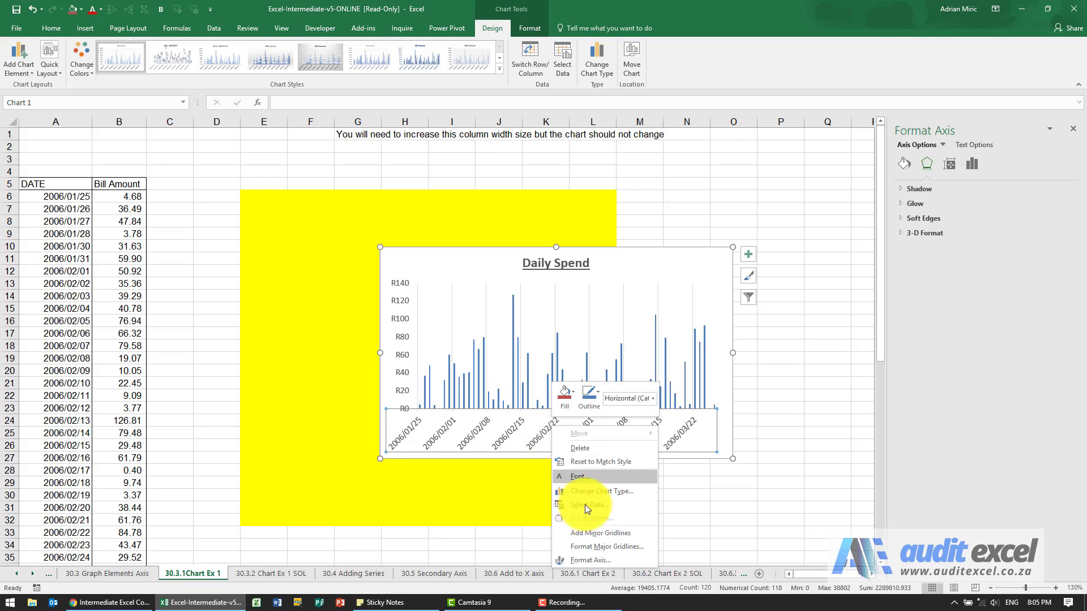
left_click(590, 559)
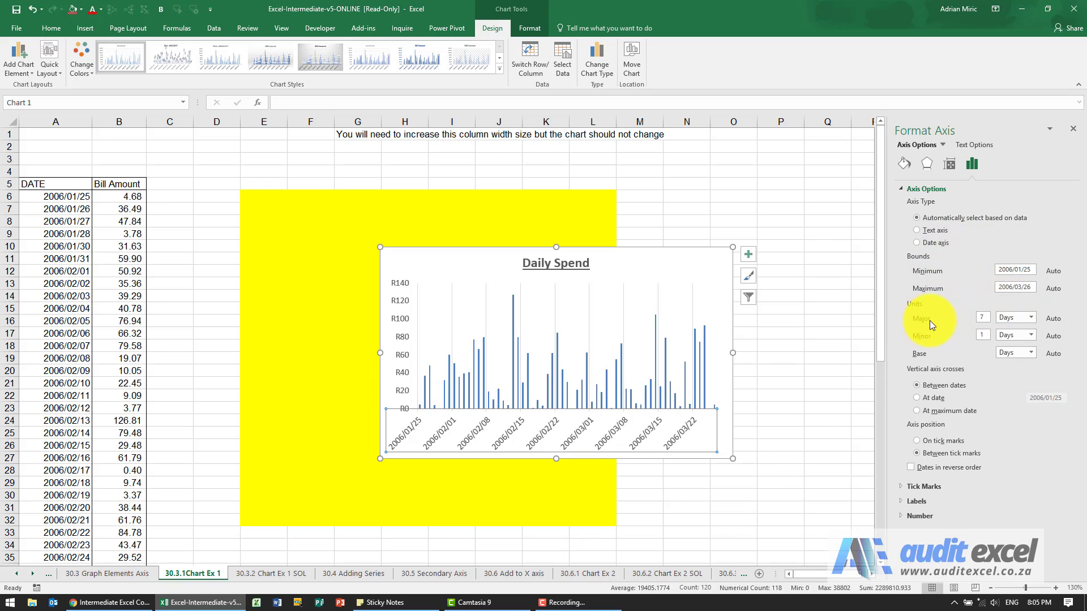
left_click(984, 317)
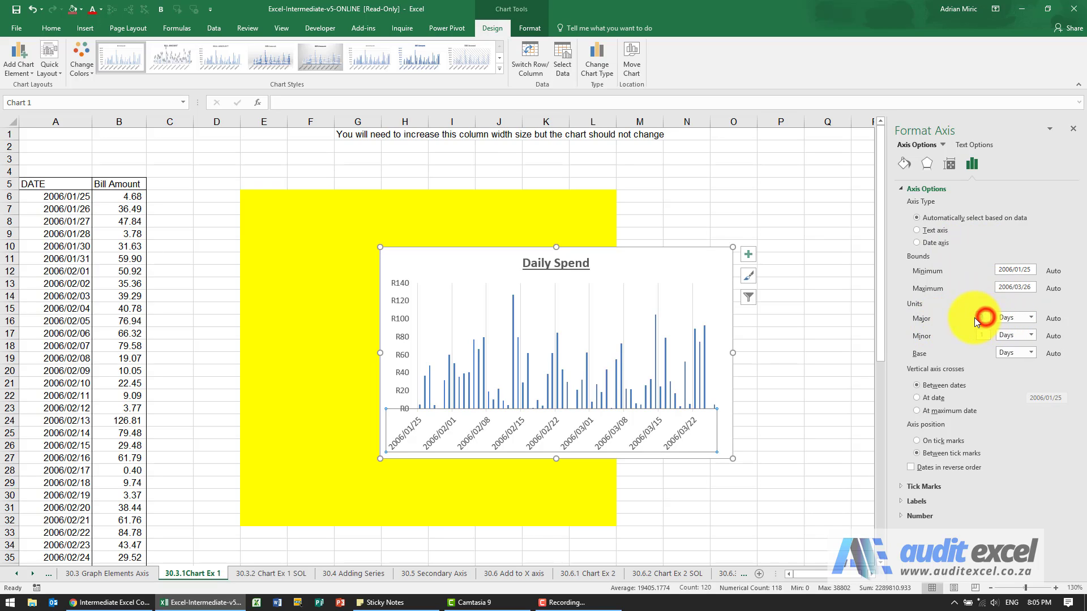
type("14")
key("Tab")
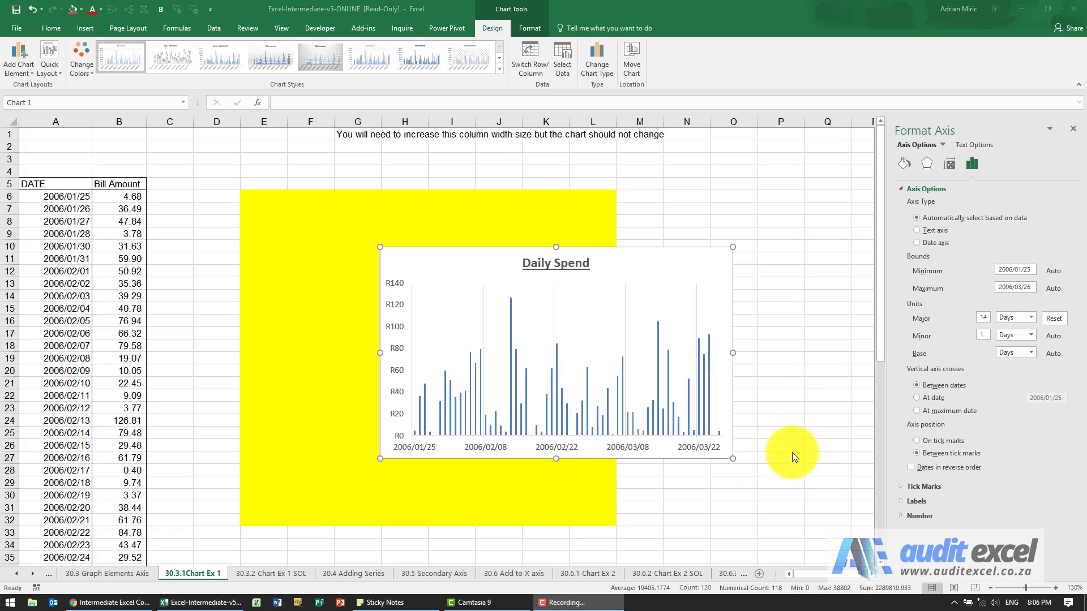
left_click(790, 450)
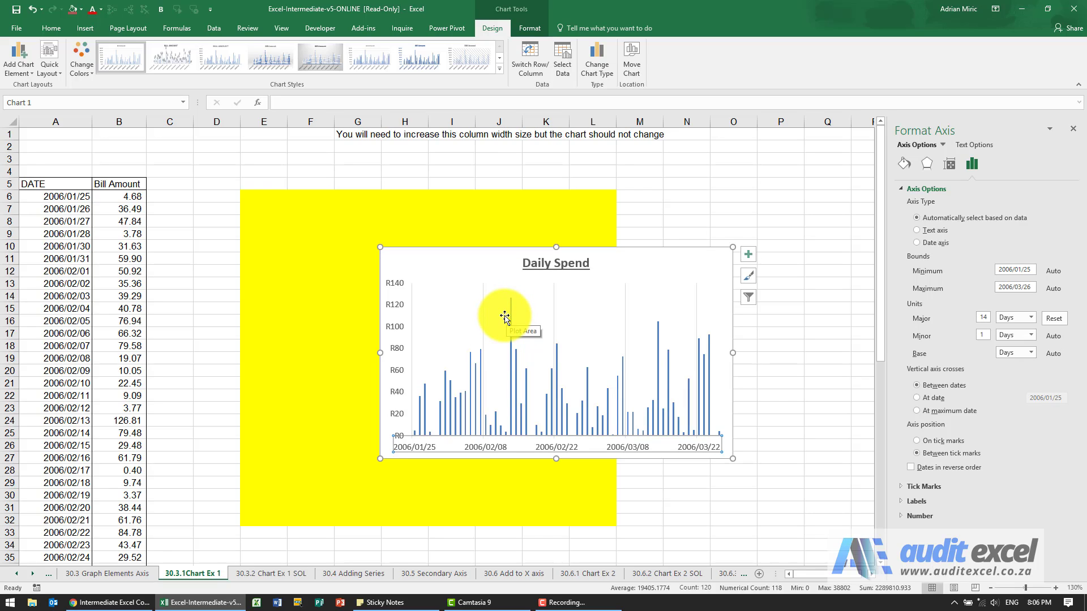
Open the plot area formatting and examine its fill and border options.
right_click(441, 305)
left_click(467, 390)
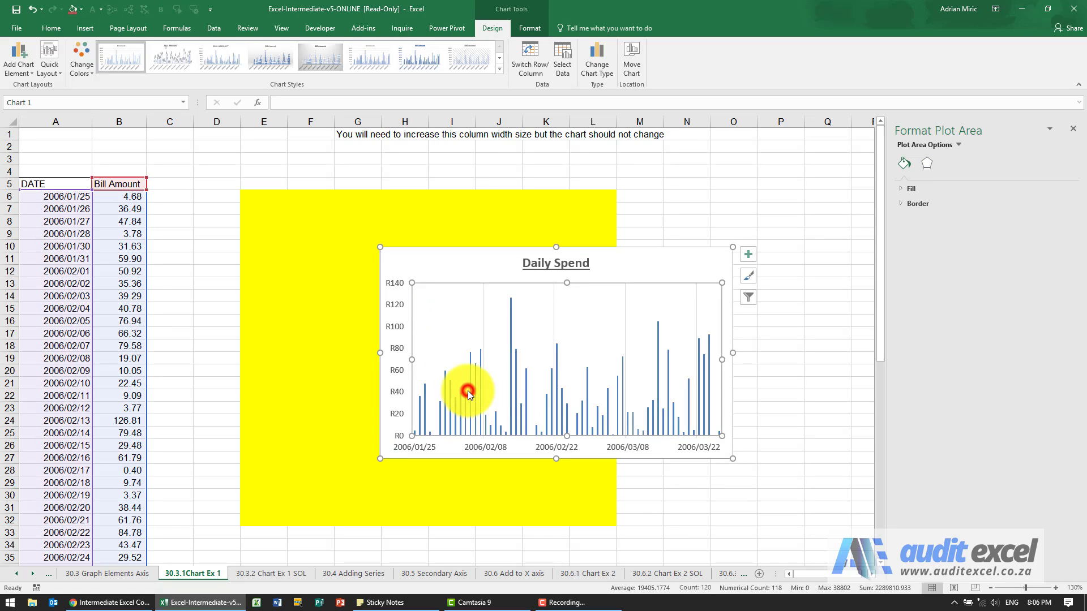
left_click(906, 191)
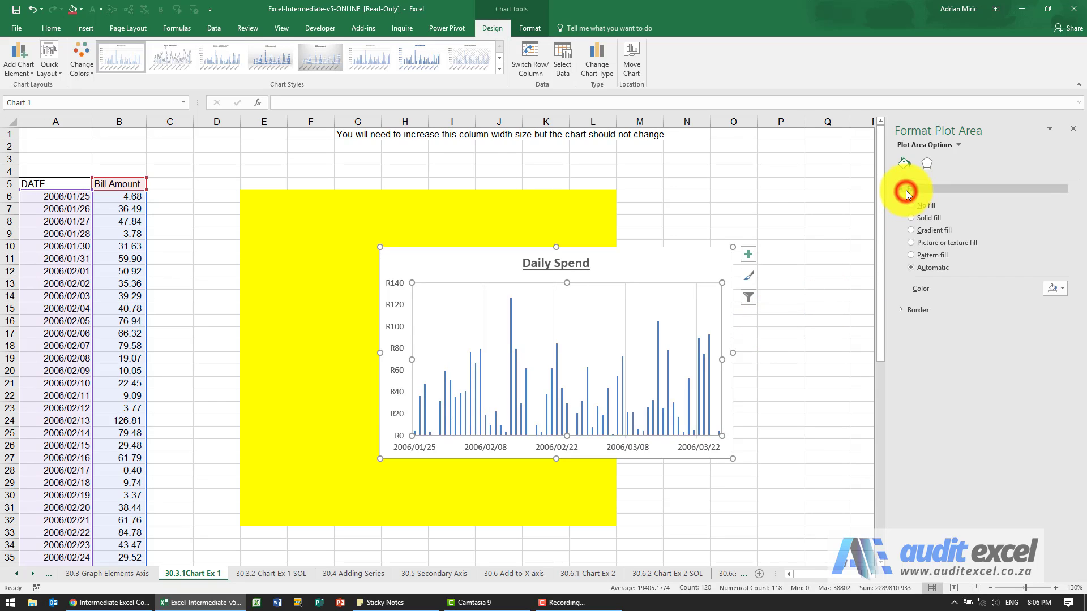
left_click(902, 310)
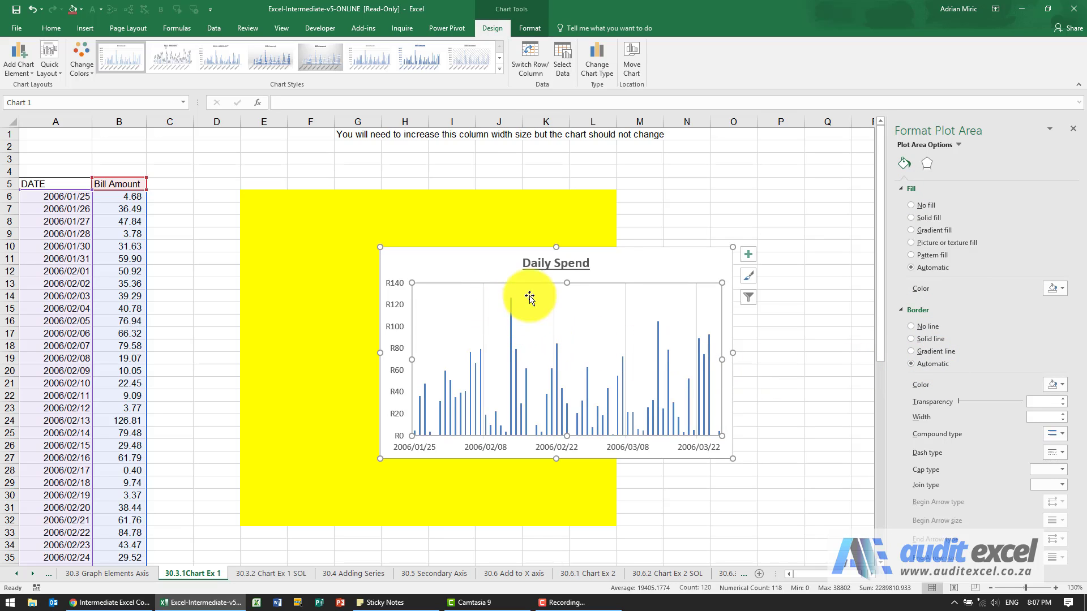
Apply an outer shadow preset to the chart area.
left_click(667, 268)
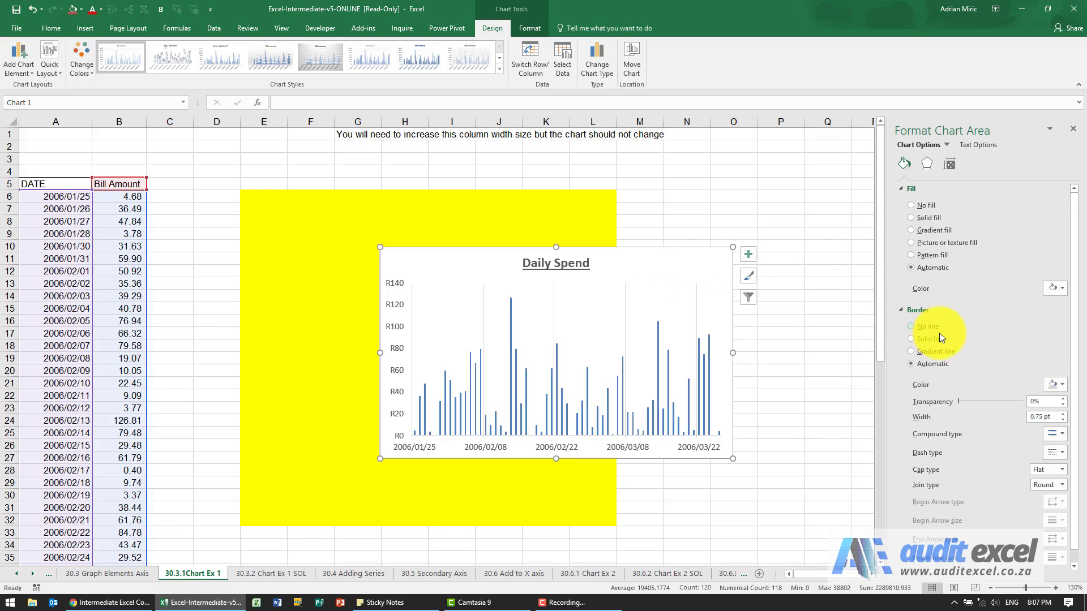
scroll(939, 337, "down", 1)
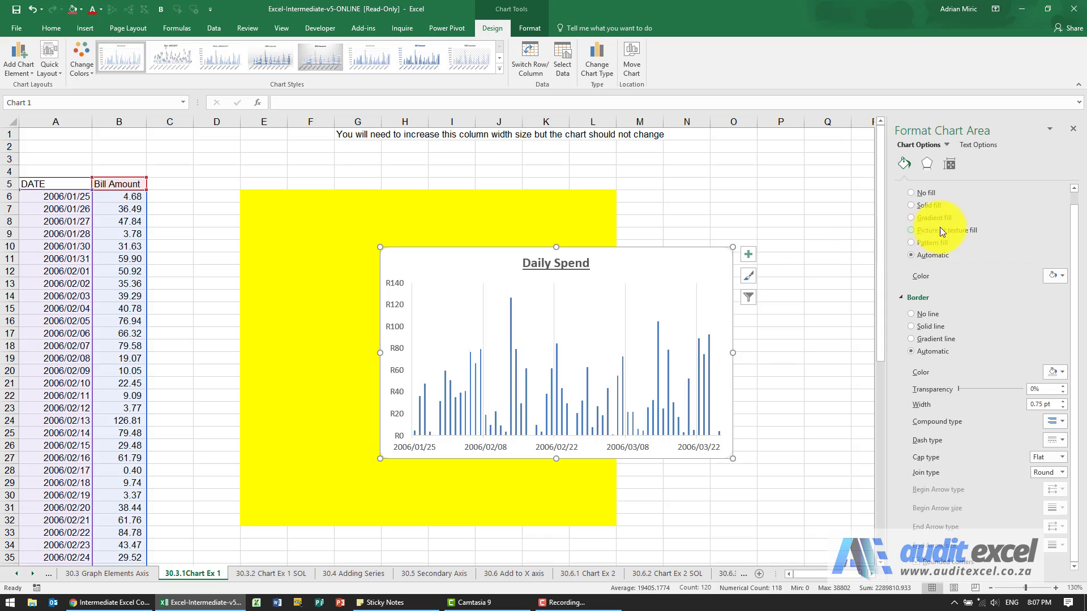
left_click(928, 164)
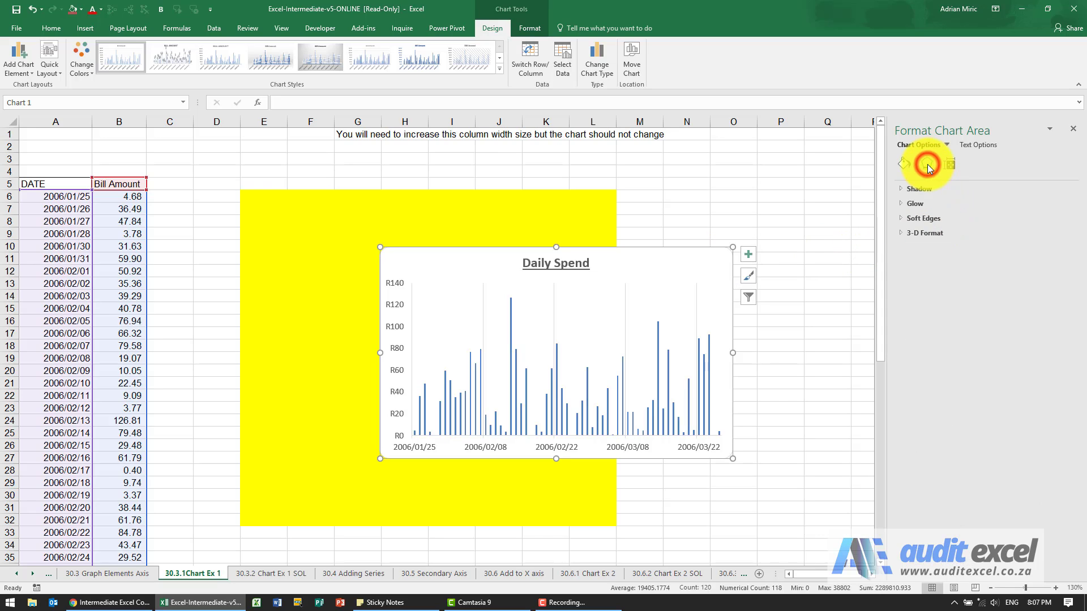
left_click(899, 189)
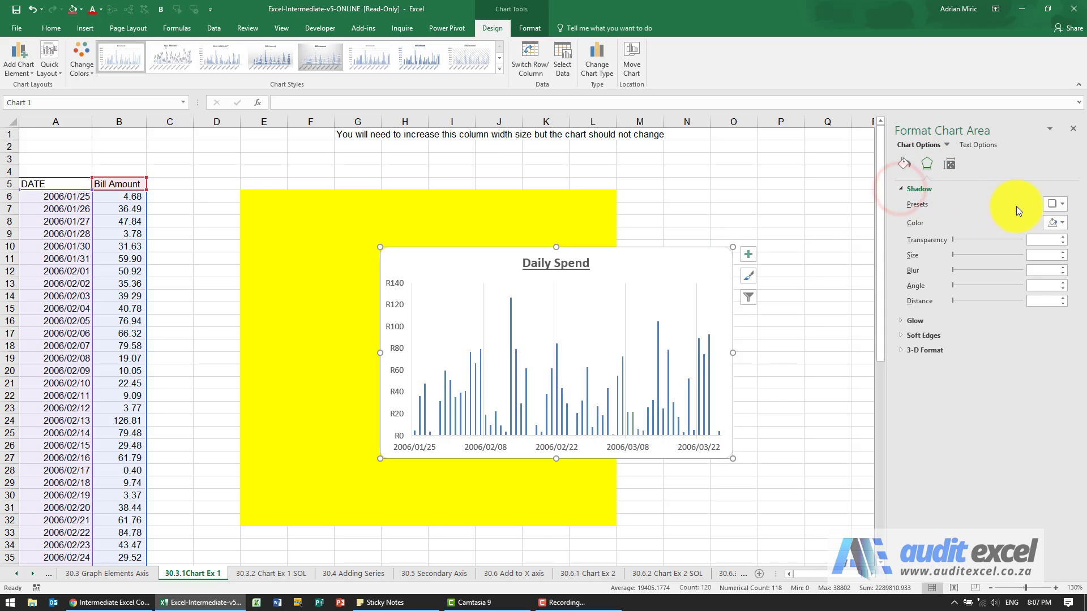
left_click(1056, 206)
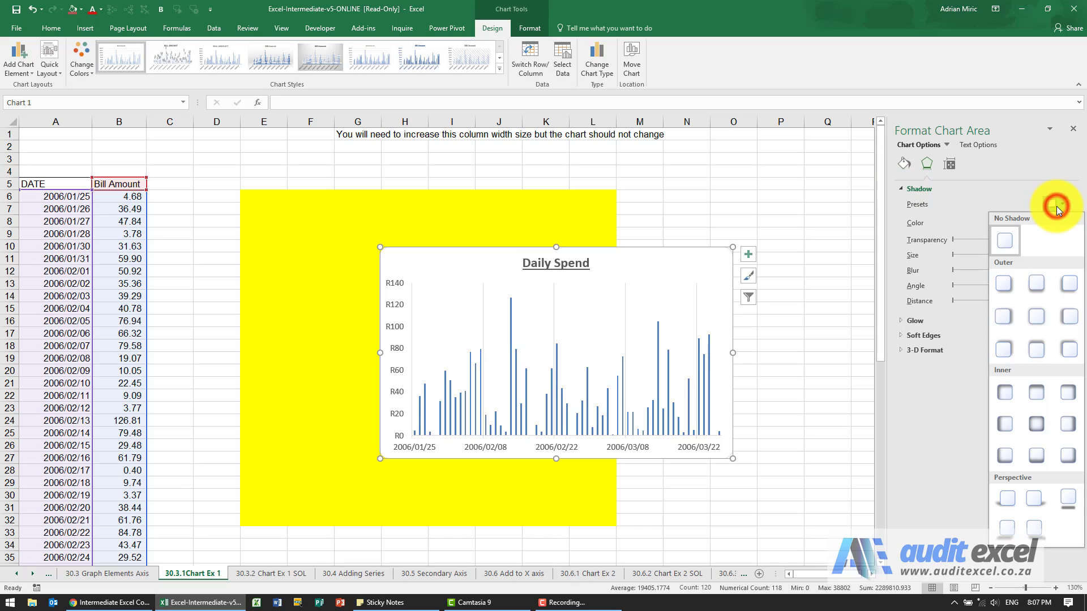
left_click(1001, 284)
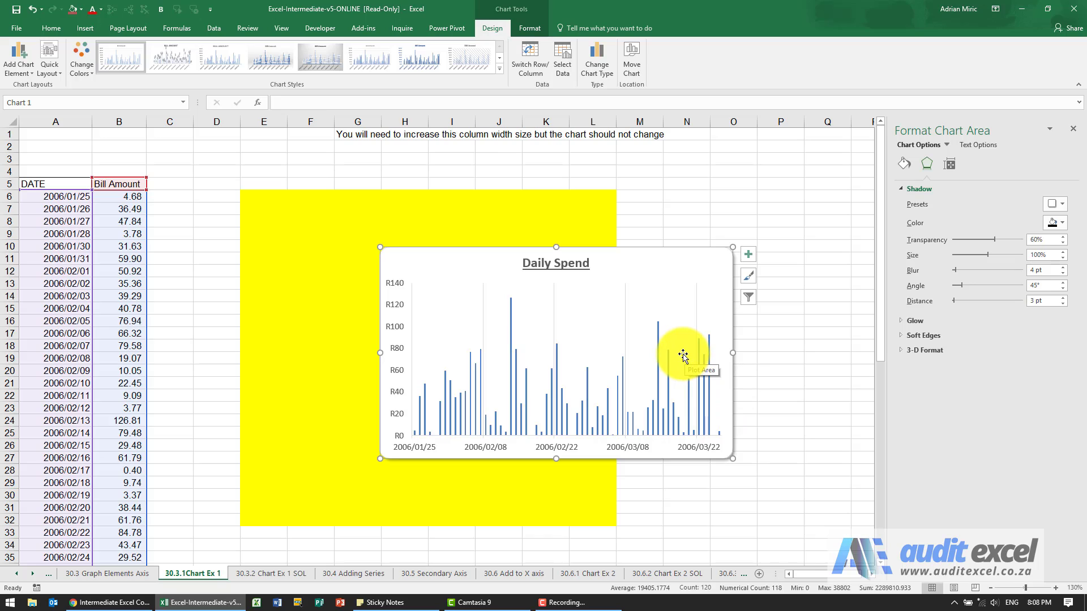
Change the chart title font to Arial and reduce its size to 11.
left_click(567, 263)
right_click(567, 263)
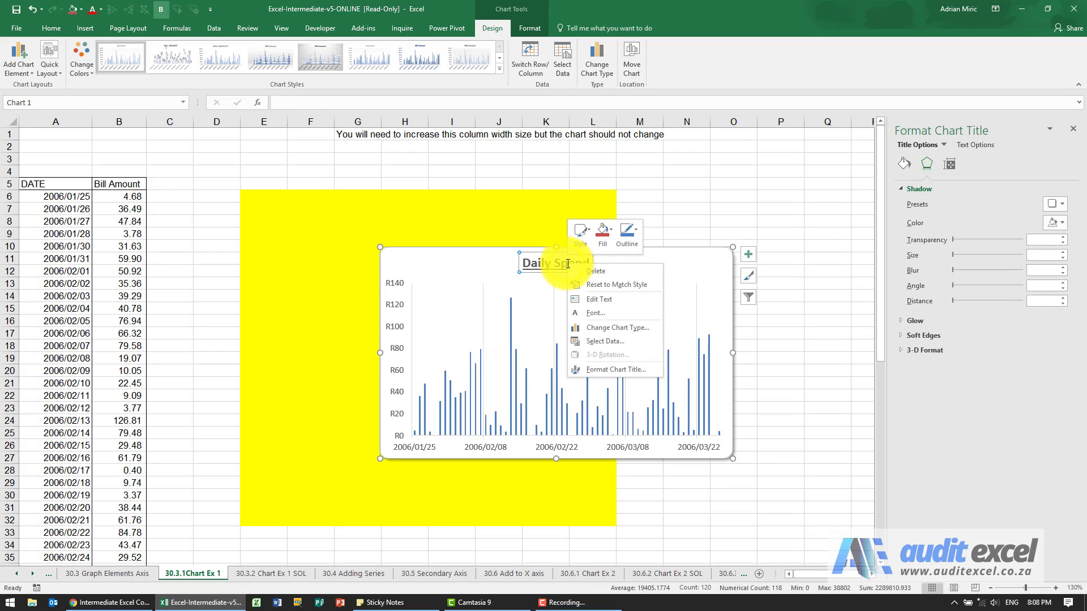
left_click(558, 262)
double_click(559, 262)
double_click(559, 262)
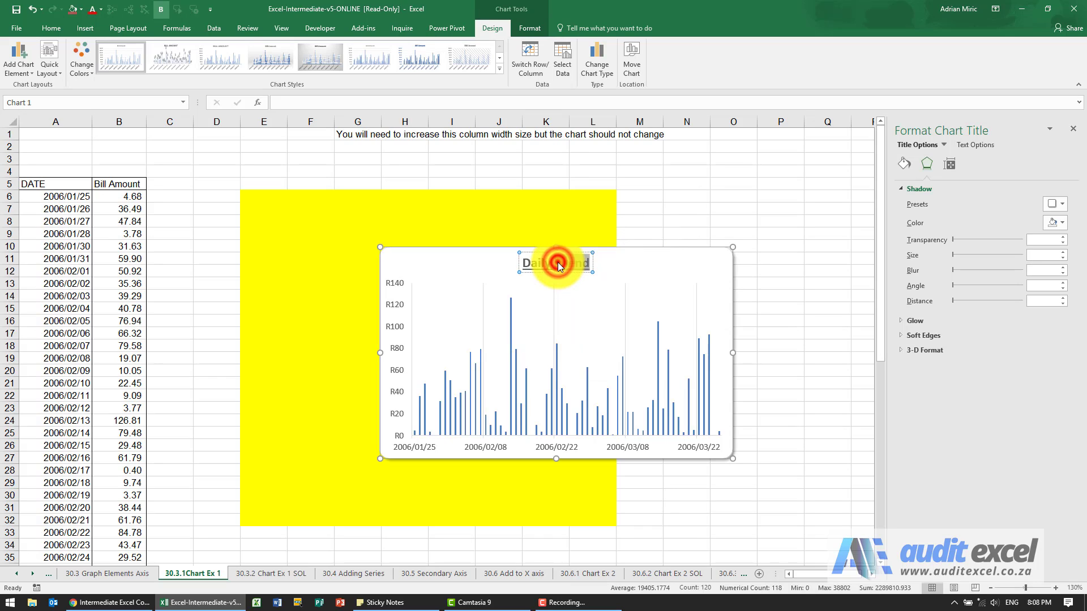
double_click(559, 263)
left_click(559, 263)
triple_click(559, 263)
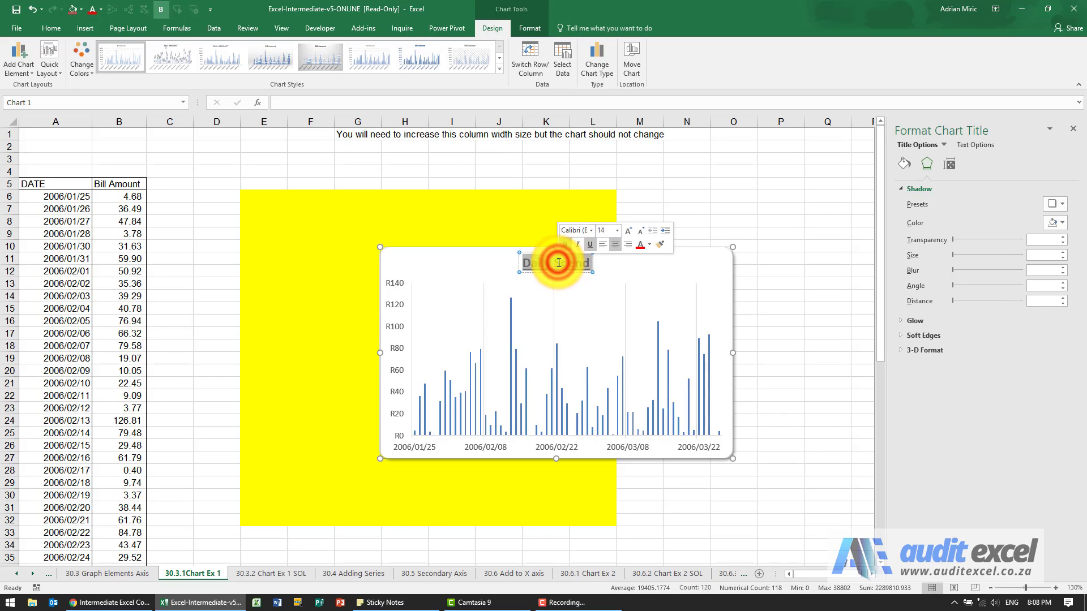
left_click(591, 231)
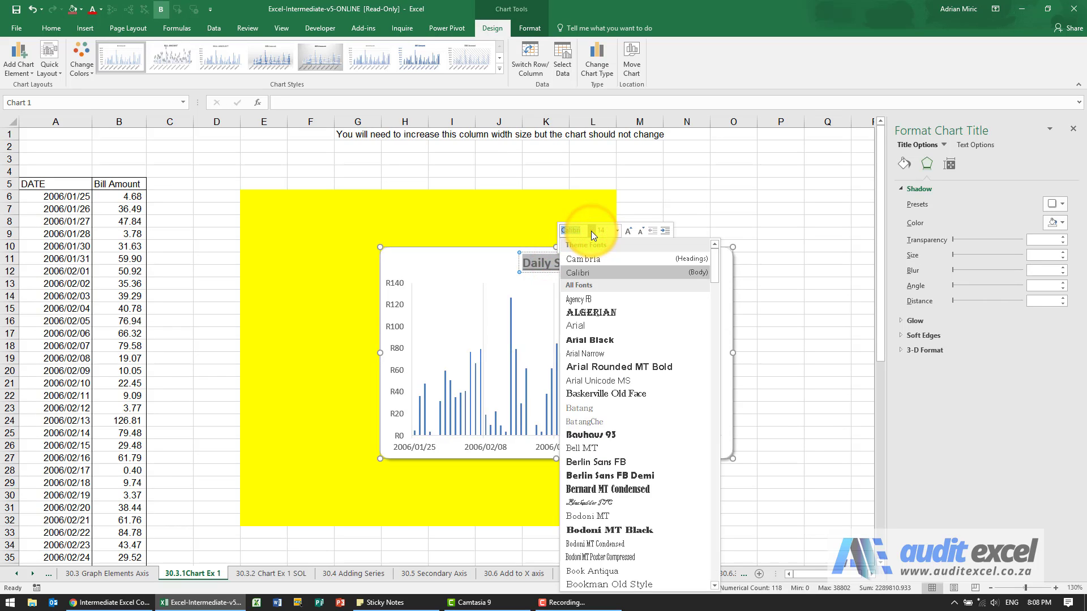
left_click(582, 323)
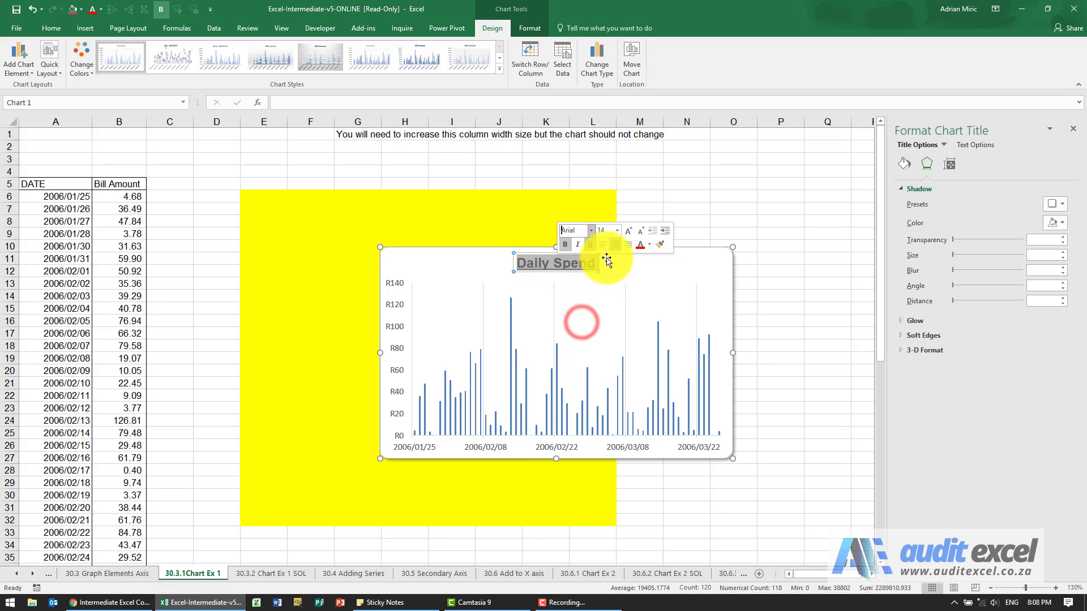
left_click(637, 232)
left_click(637, 232)
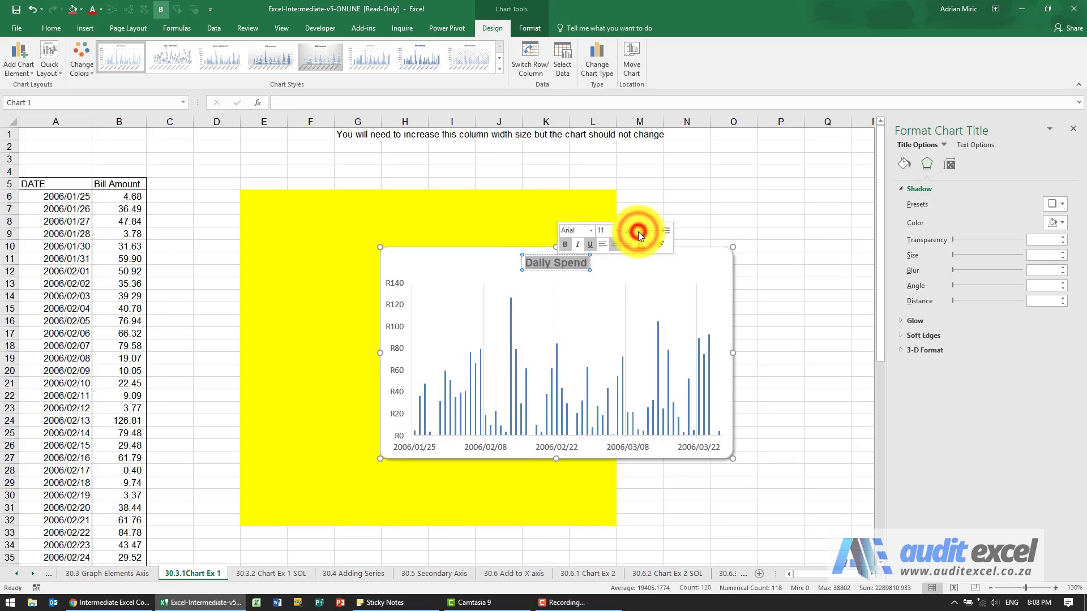
Set the vertical axis labels font to Arial, size 11.
left_click(394, 305)
right_click(393, 304)
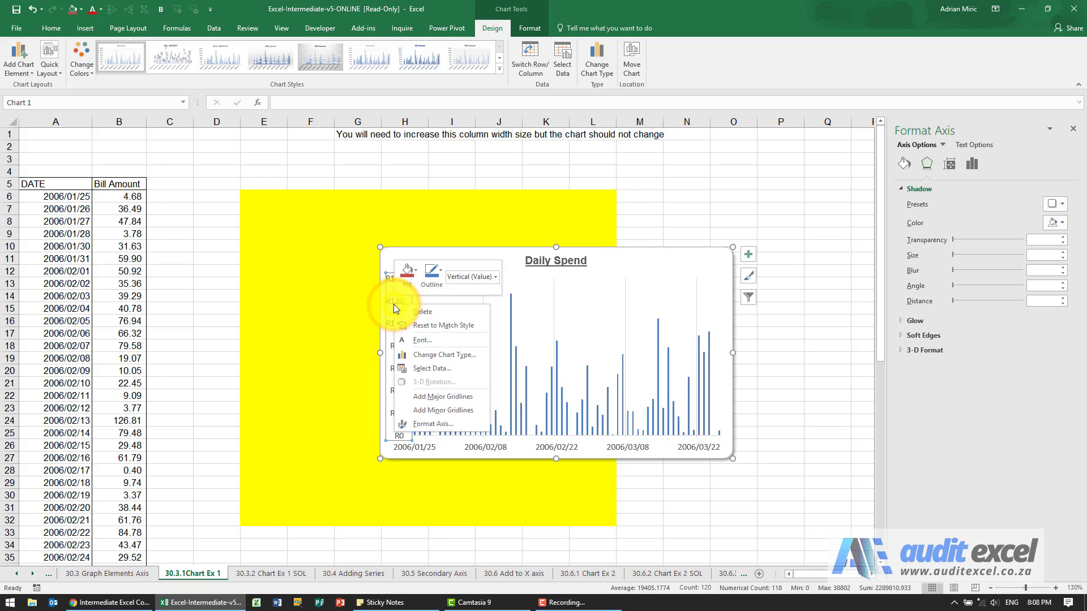
left_click(409, 339)
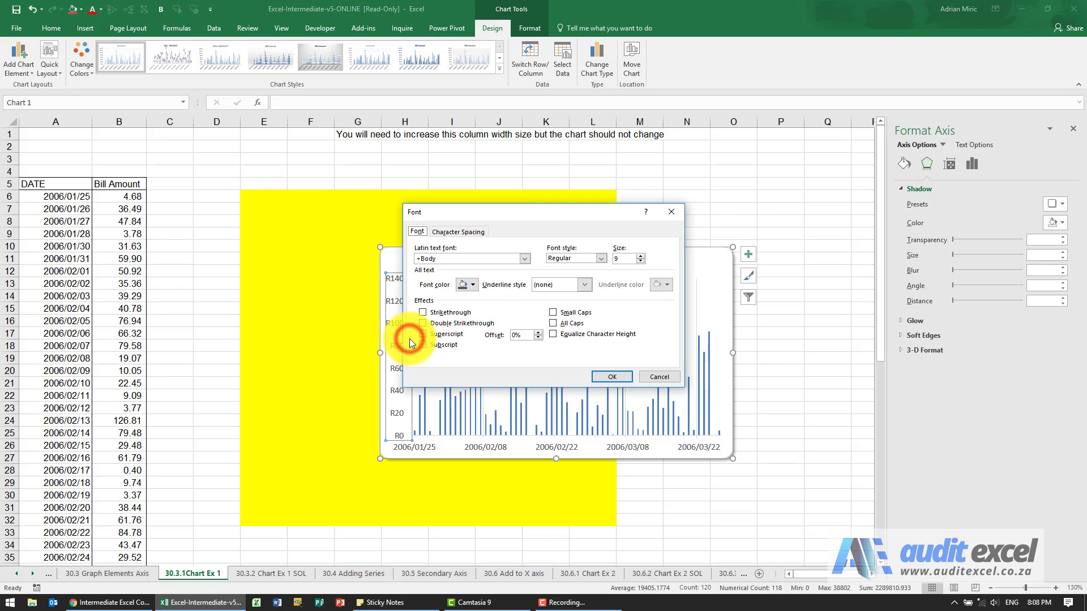
left_click(524, 260)
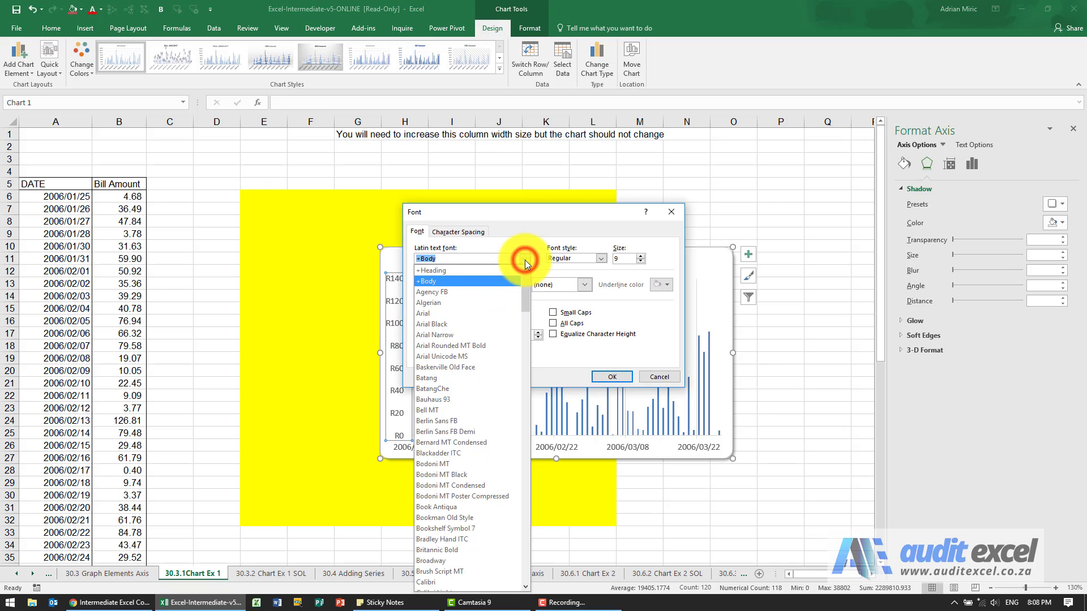
left_click(477, 312)
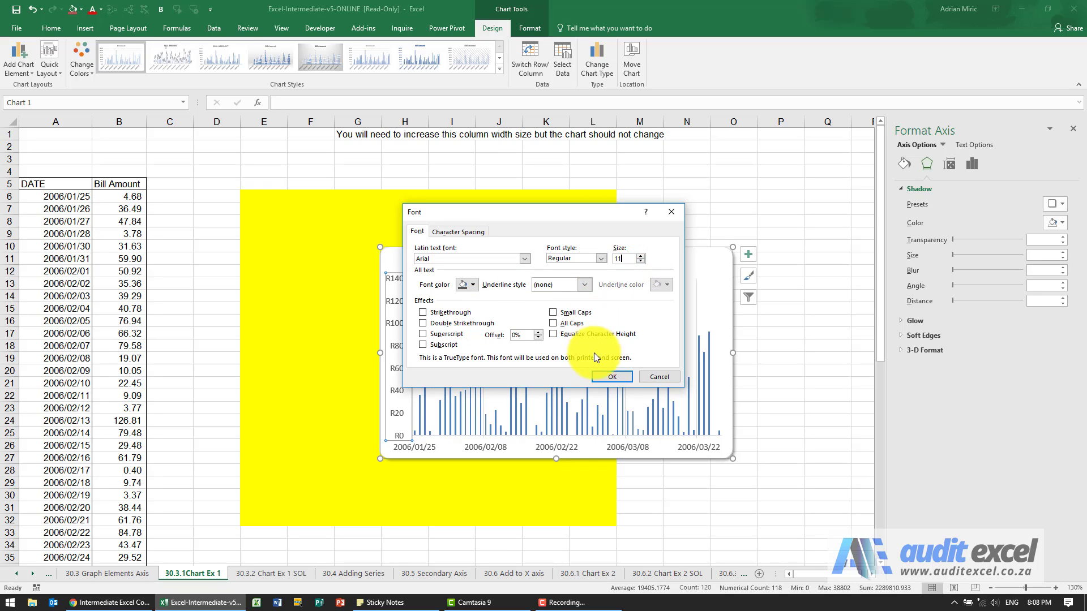
left_click(608, 373)
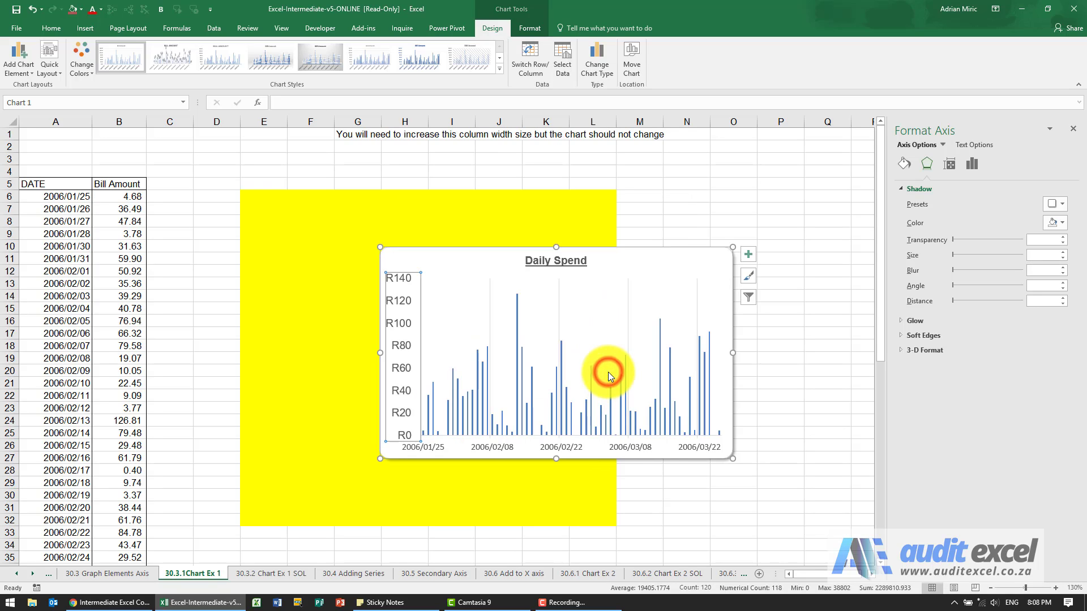
Set the horizontal date axis labels font to Arial, size 14.
right_click(549, 447)
left_click(581, 496)
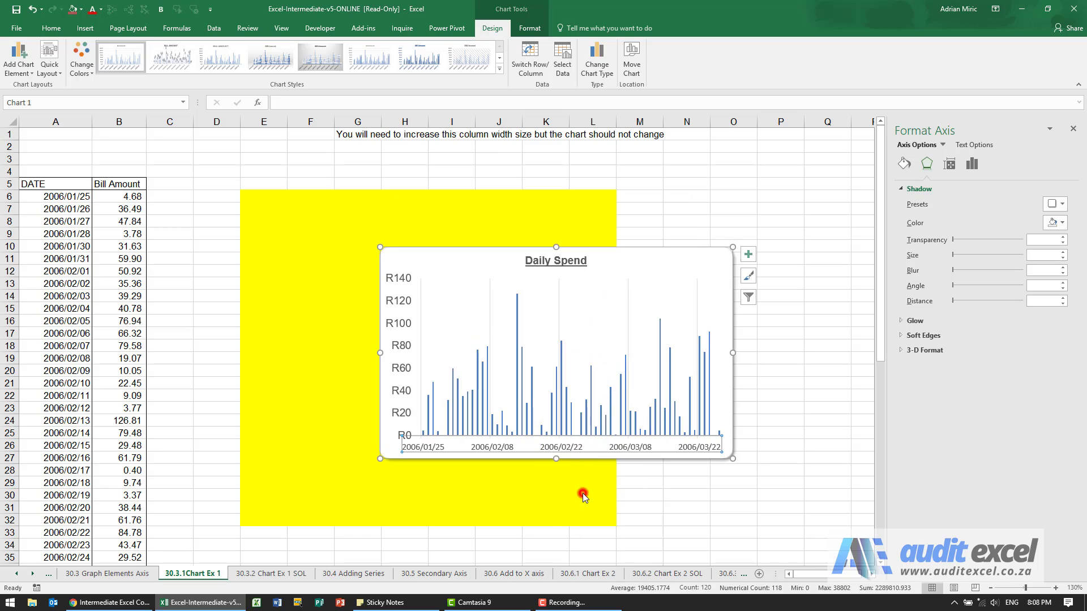
left_click(524, 259)
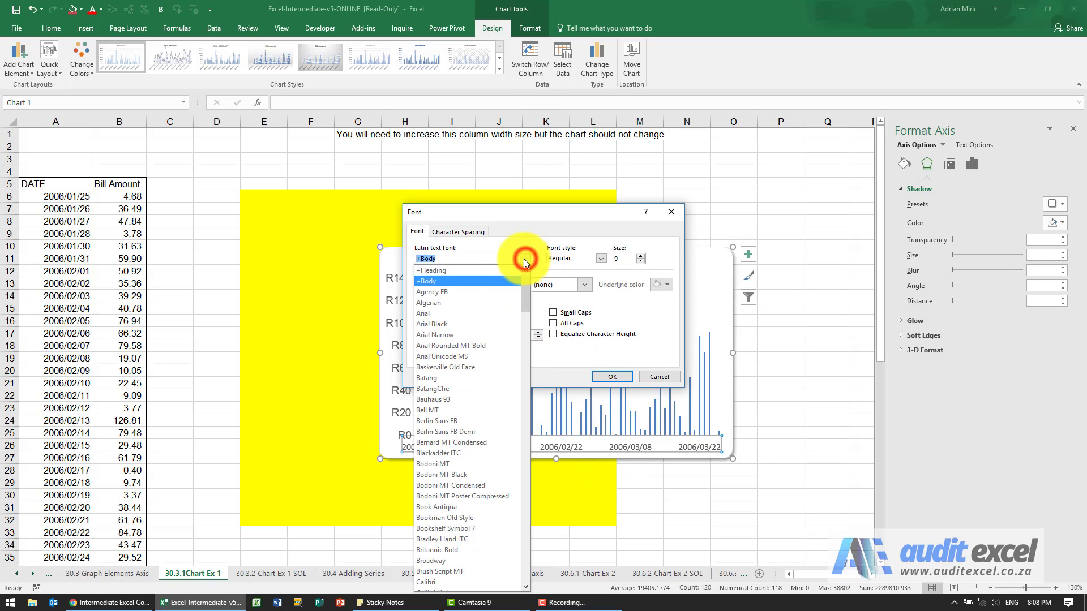
left_click(500, 313)
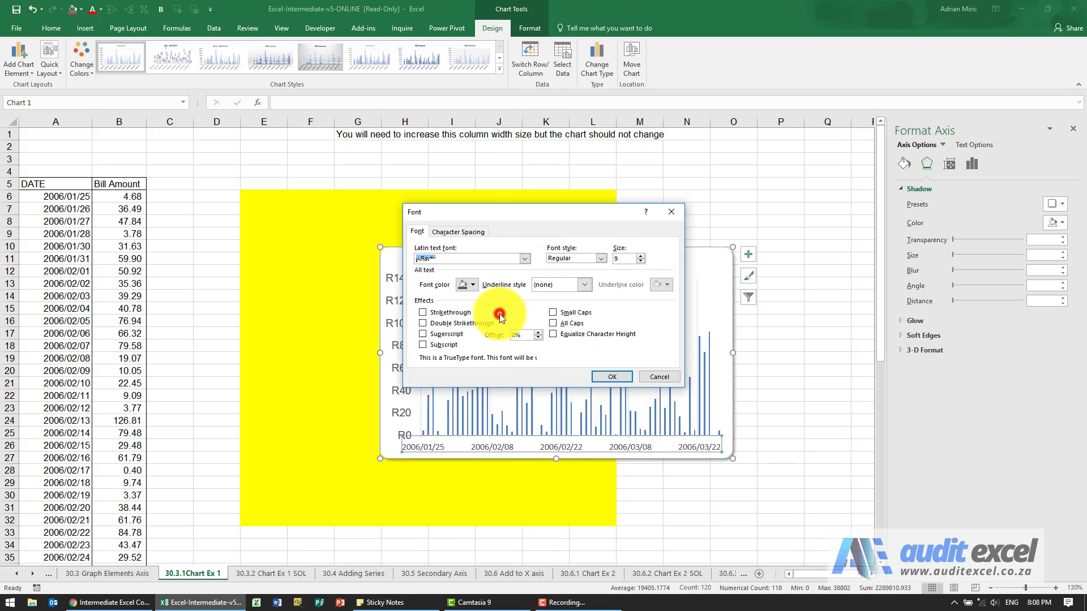
double_click(622, 258)
type("14")
left_click(612, 376)
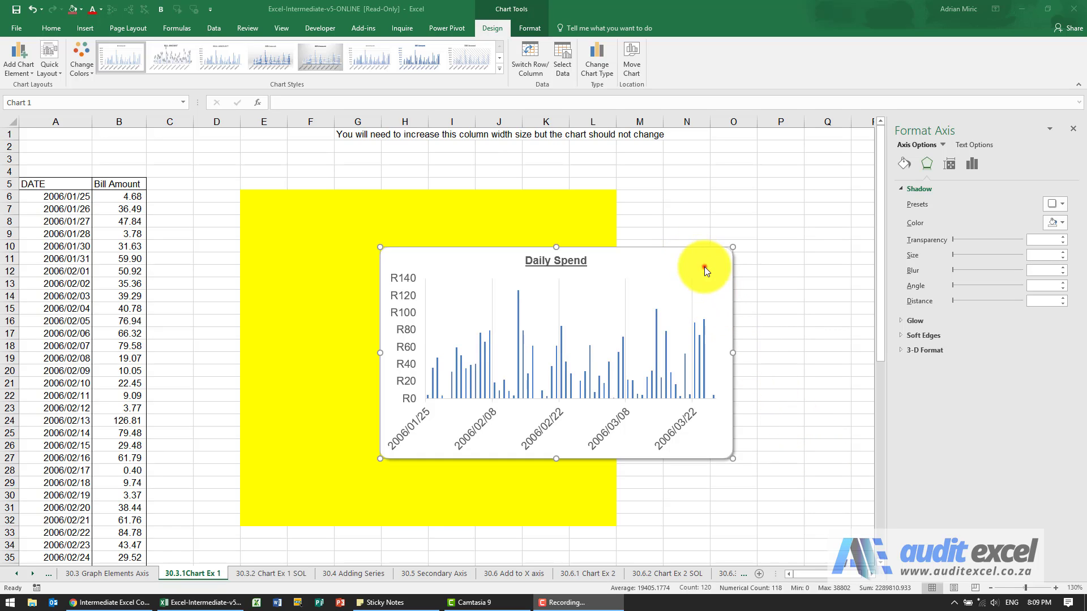
Move the chart to the top-left corner of the yellow area and resize it to fill the area.
left_click_drag(691, 258, 552, 199)
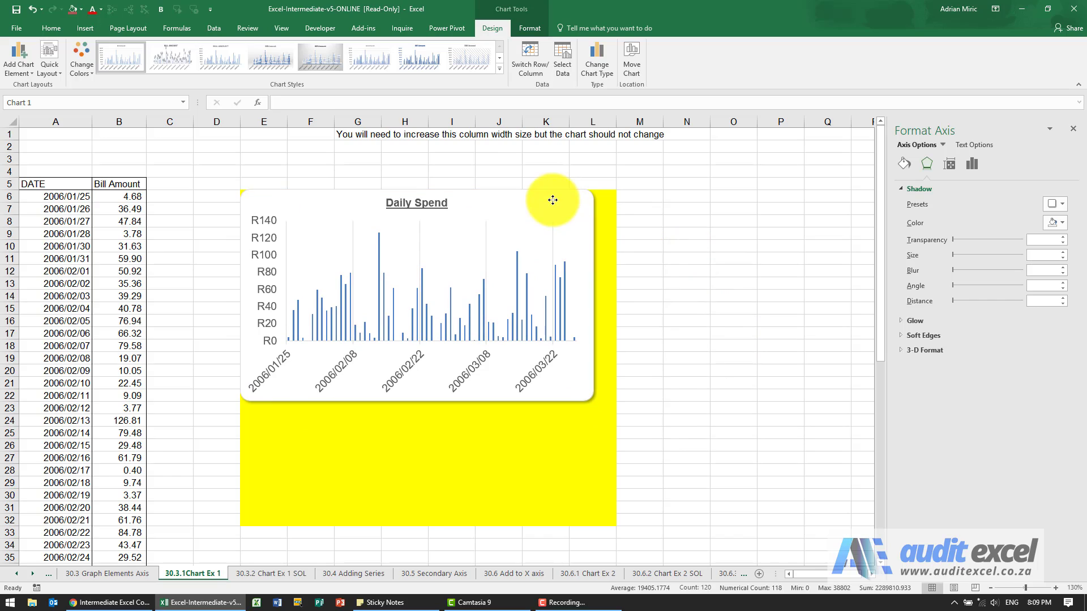
left_click_drag(592, 401, 616, 527)
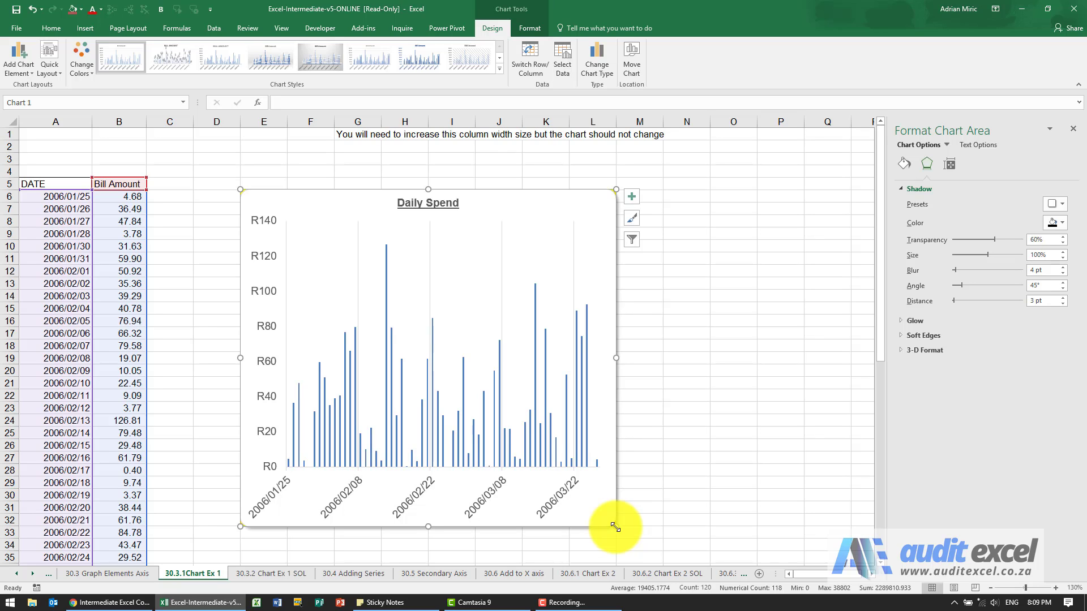
Set the horizontal date axis text direction to Rotate all text 270°.
right_click(420, 490)
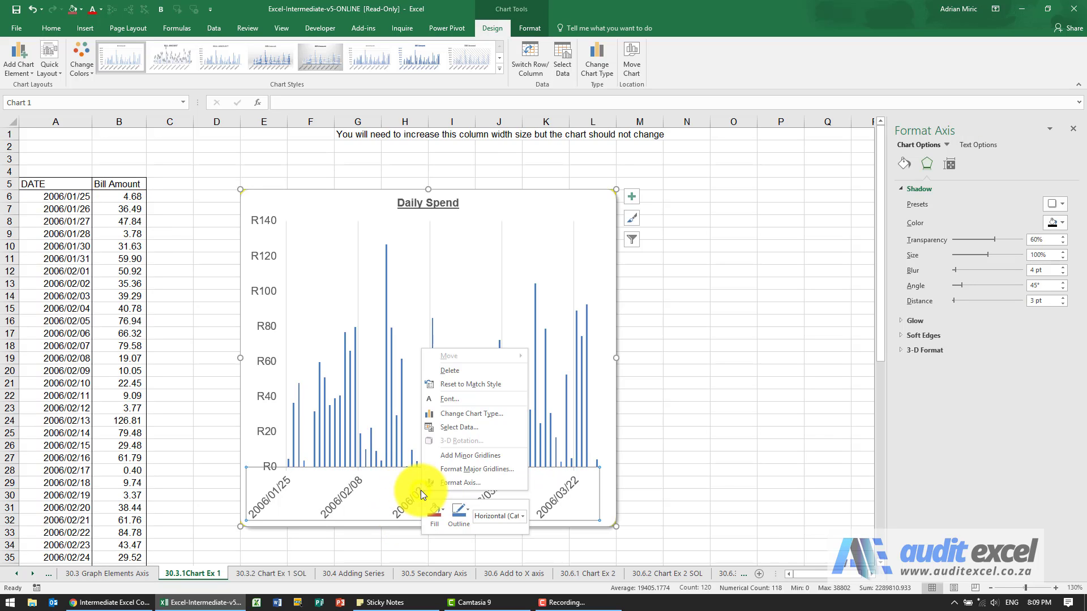
left_click(448, 484)
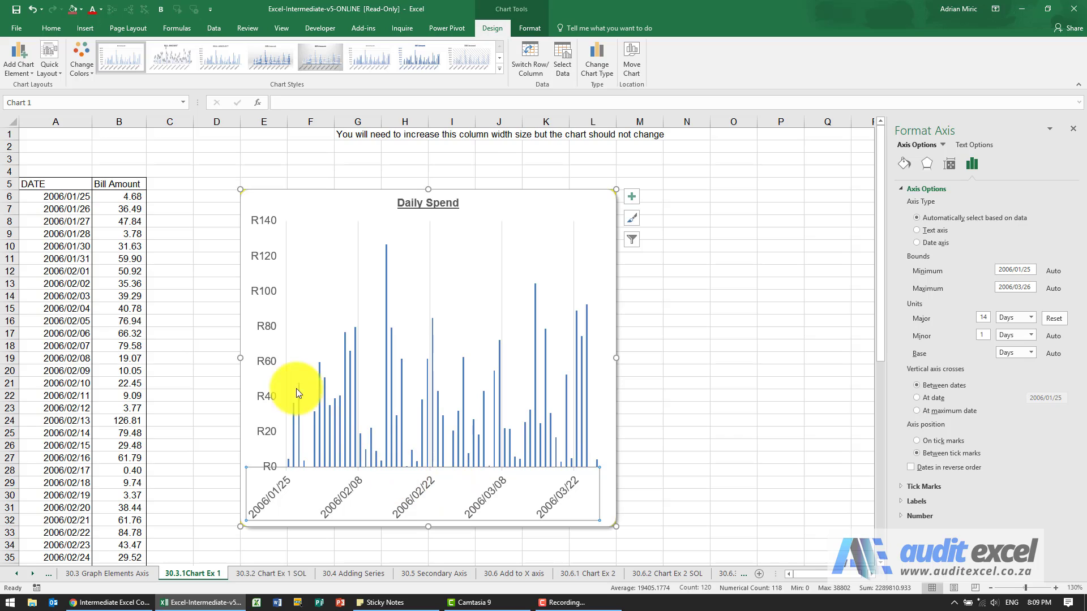
left_click(270, 327)
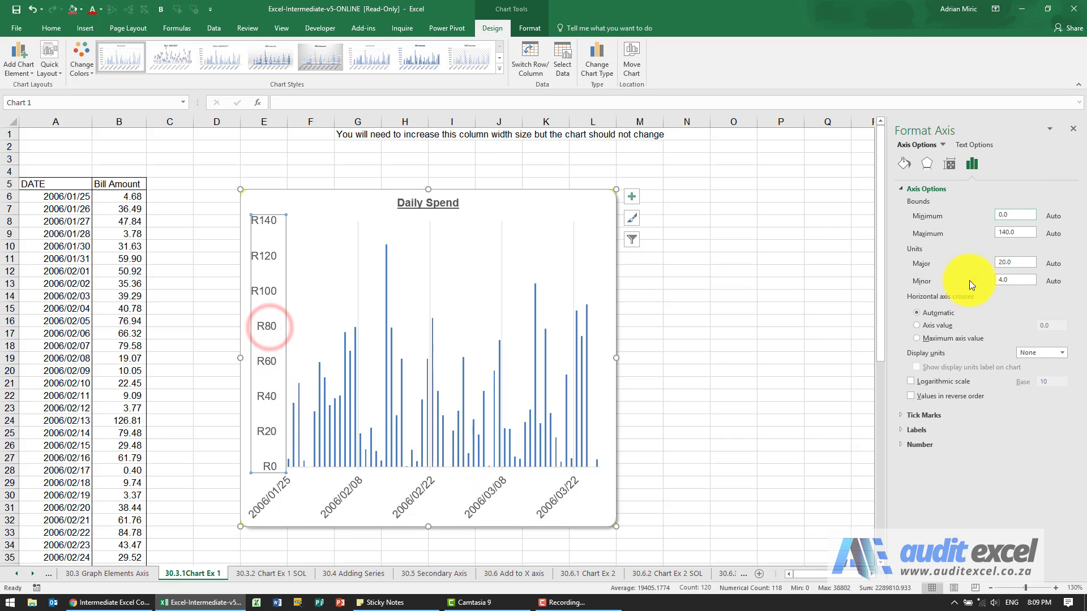
left_click(482, 500)
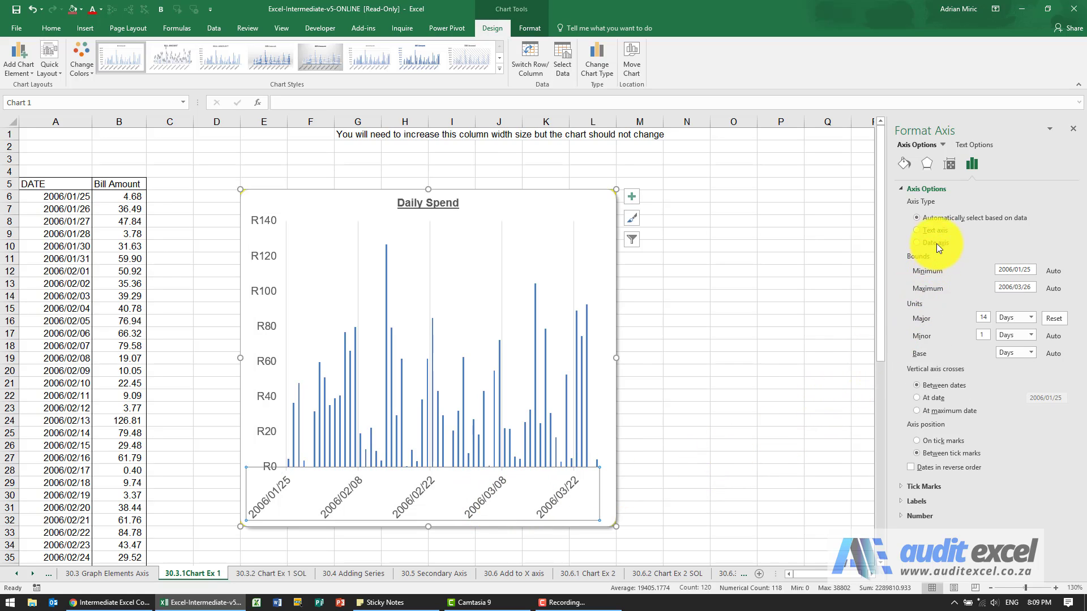
left_click(949, 165)
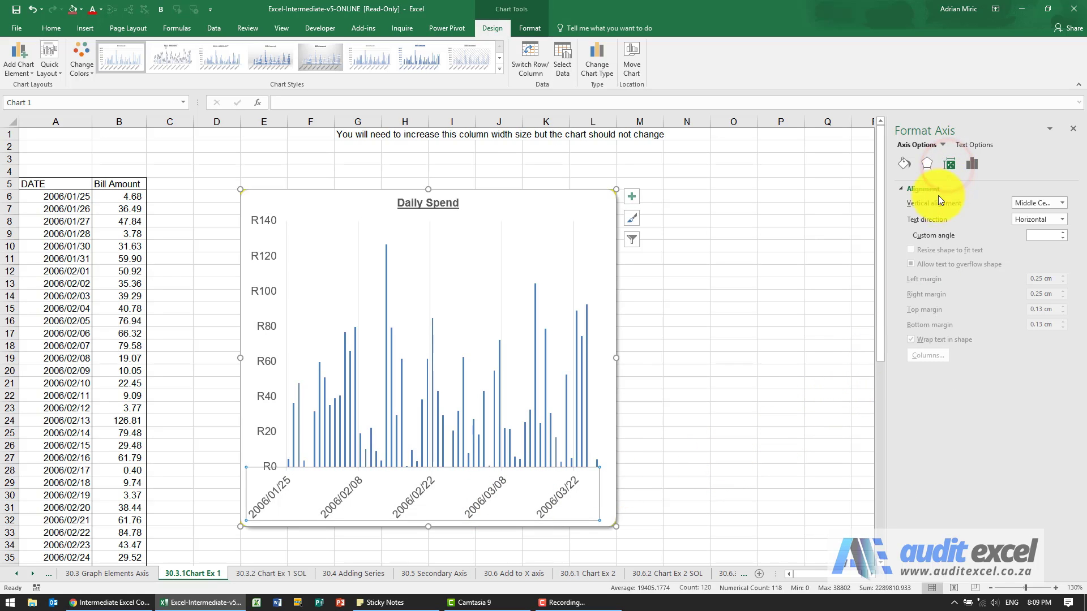
left_click(1060, 221)
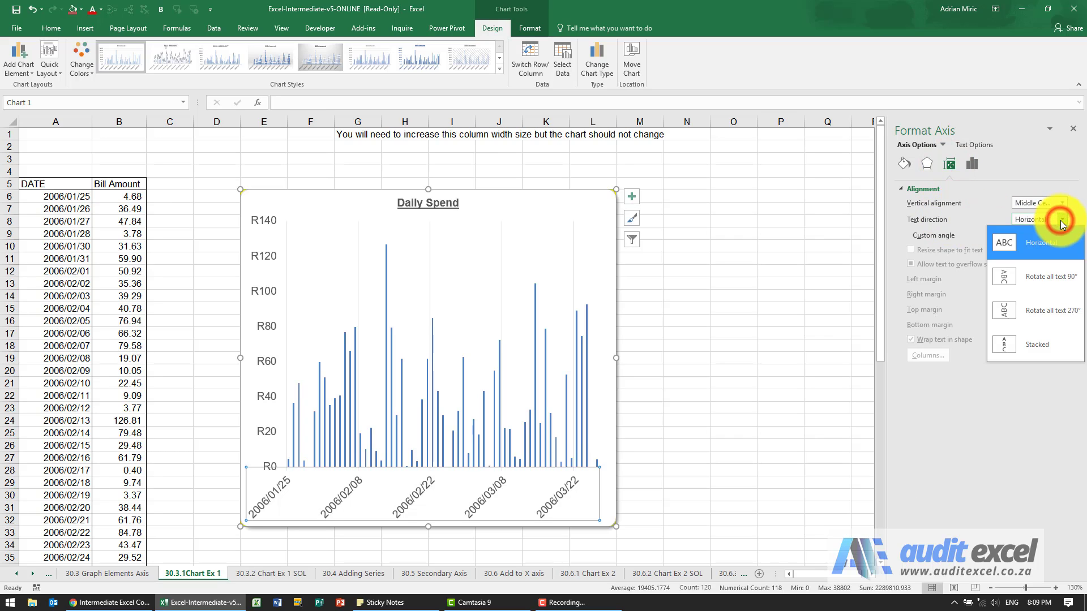
left_click(1036, 313)
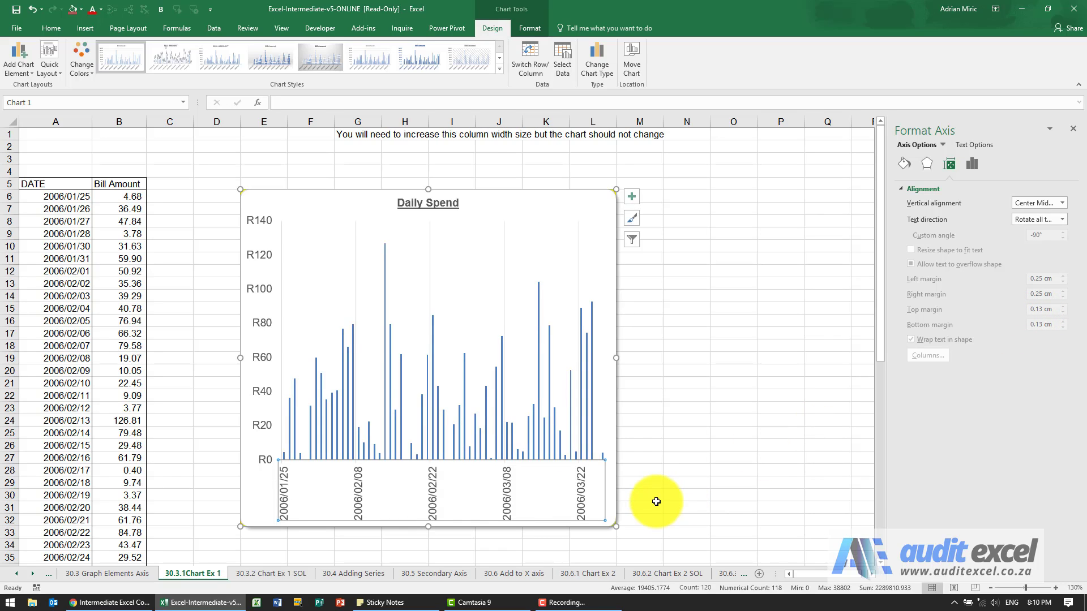
left_click(508, 488)
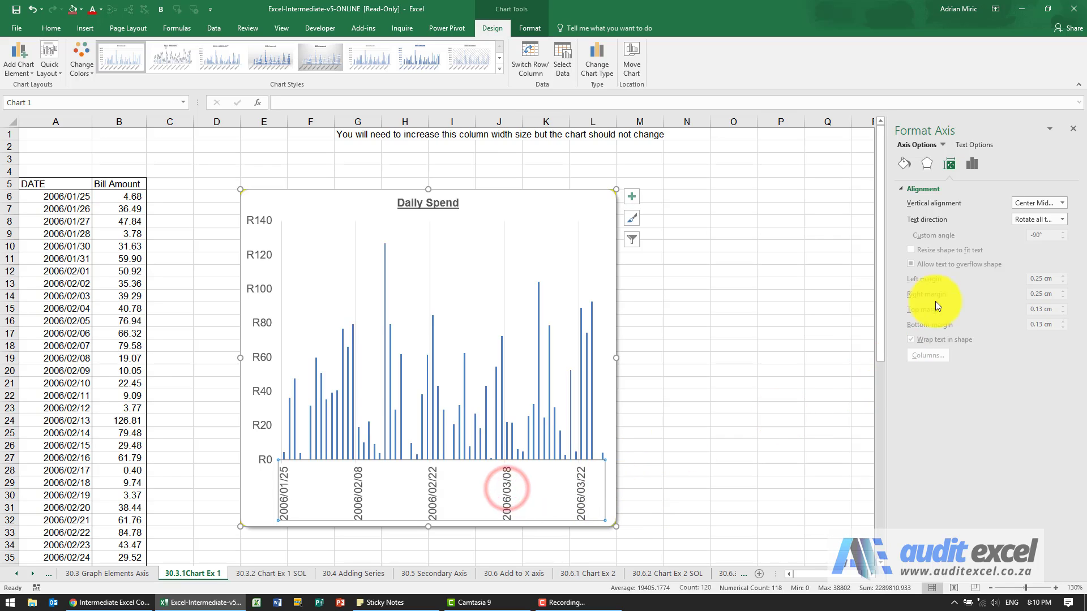
Change the horizontal axis number format to the '14 March 2012' date type.
left_click(973, 166)
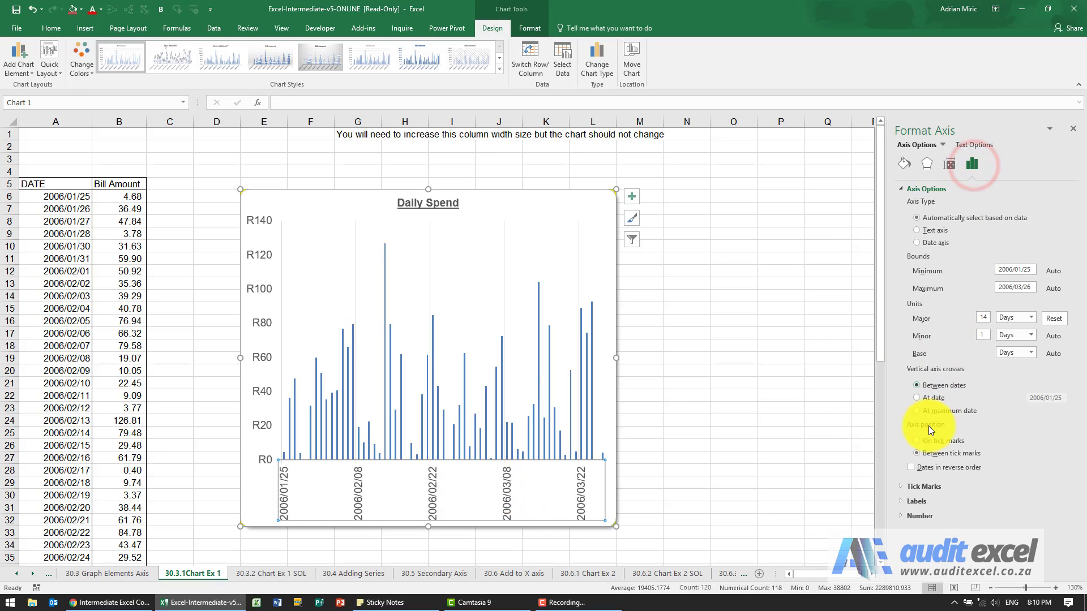
left_click(905, 516)
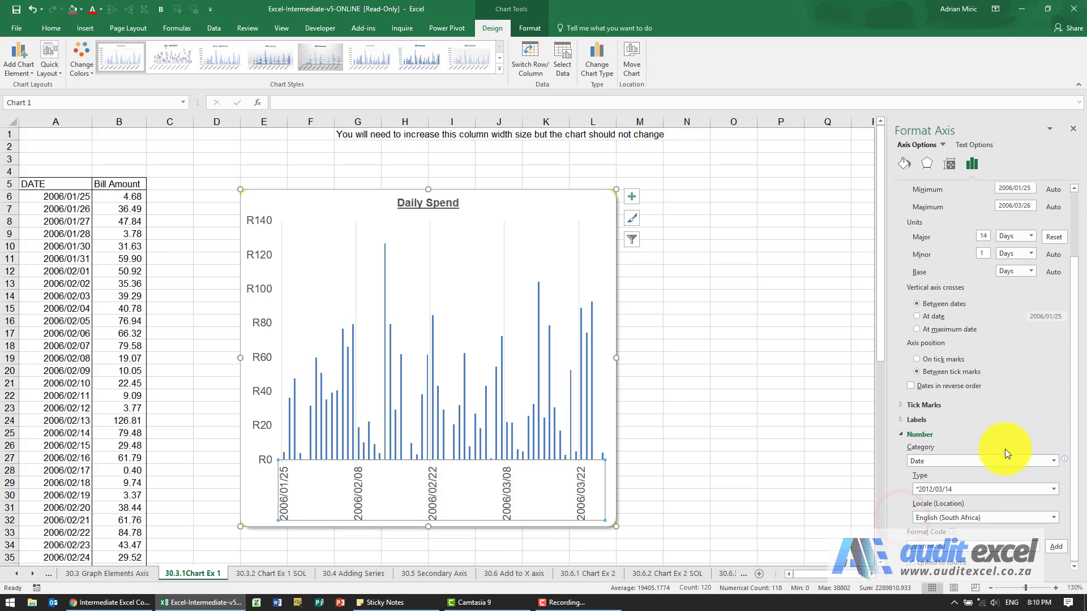
left_click(1053, 490)
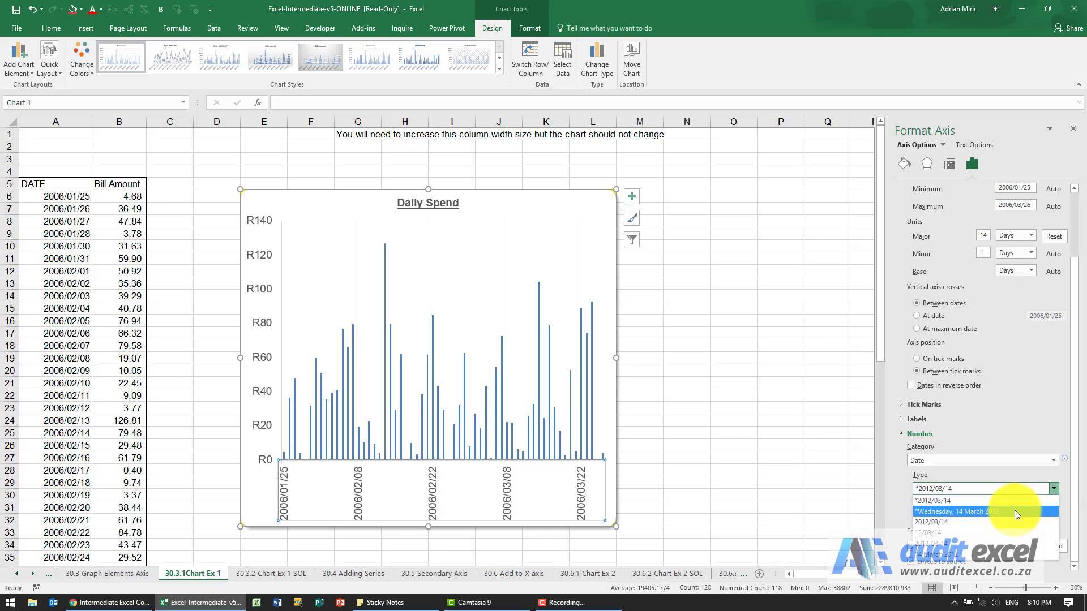
left_click(974, 558)
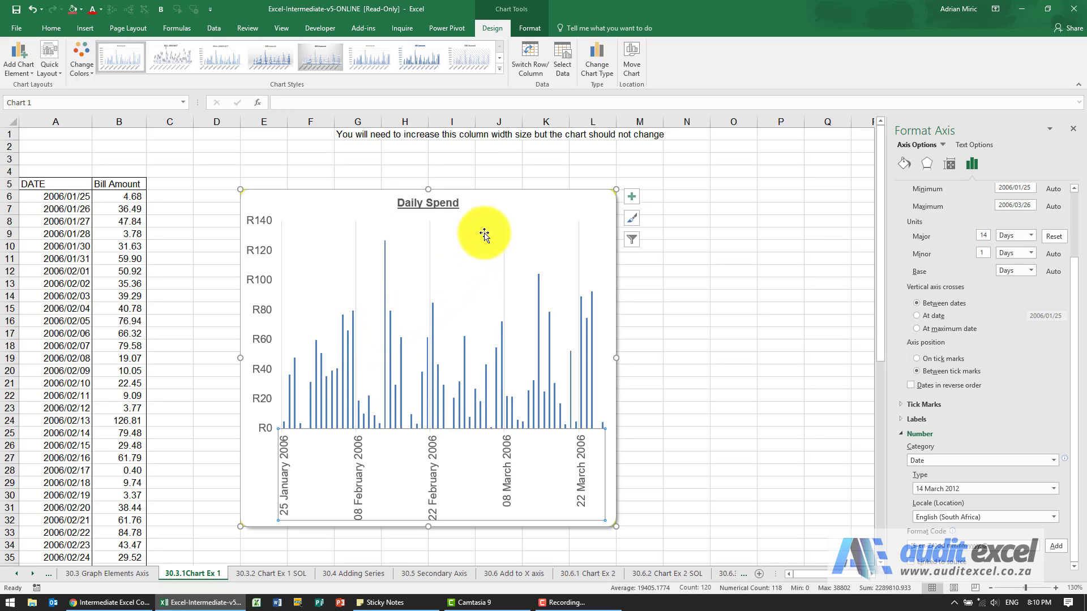
Inspect the chart area's properties for how it moves and sizes with cells.
left_click(519, 202)
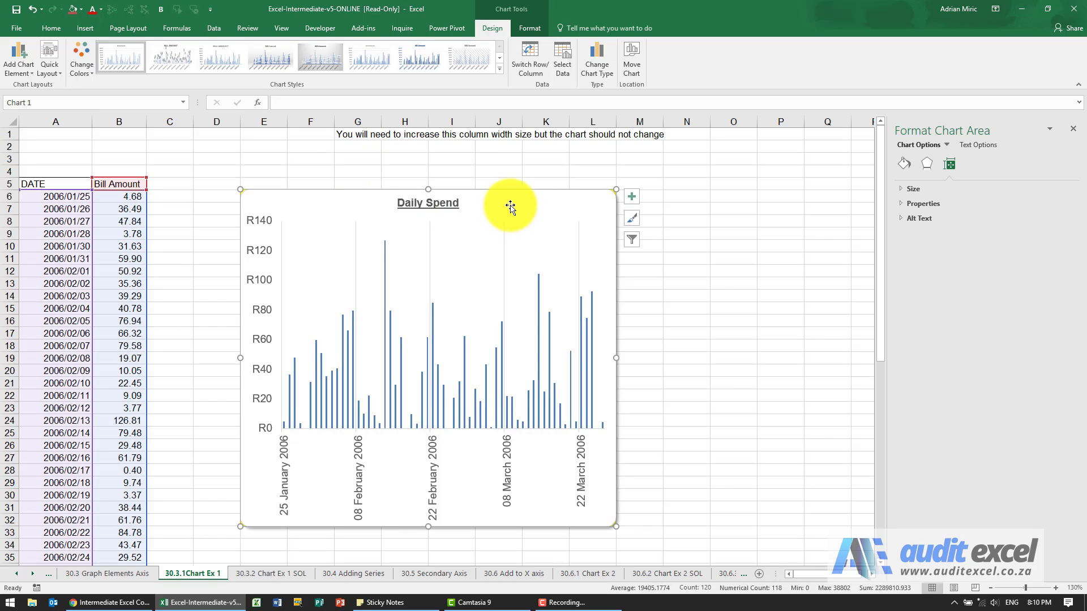
left_click(949, 166)
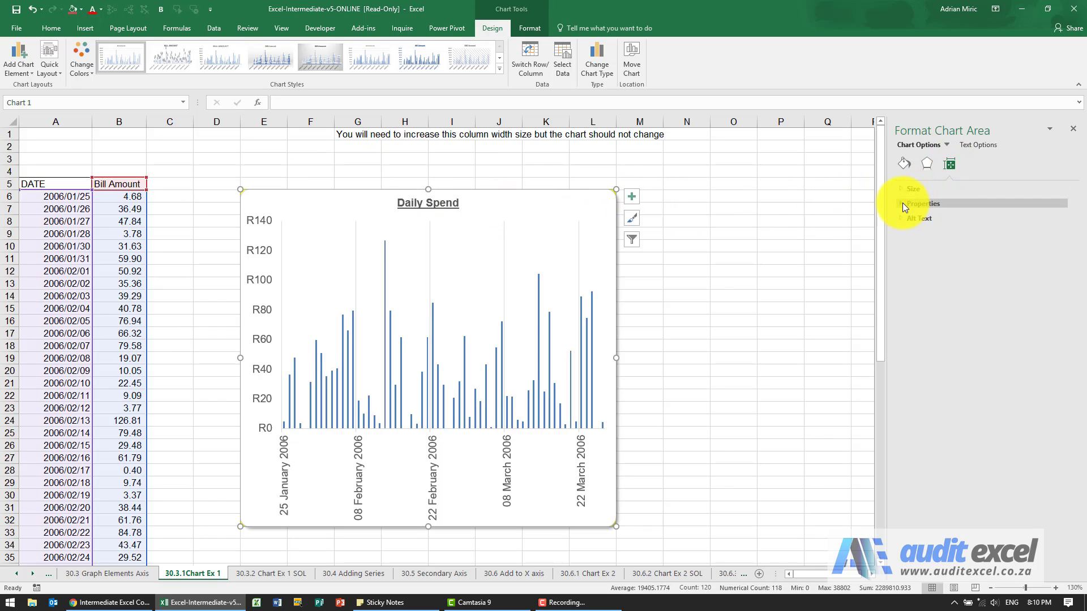
left_click(903, 204)
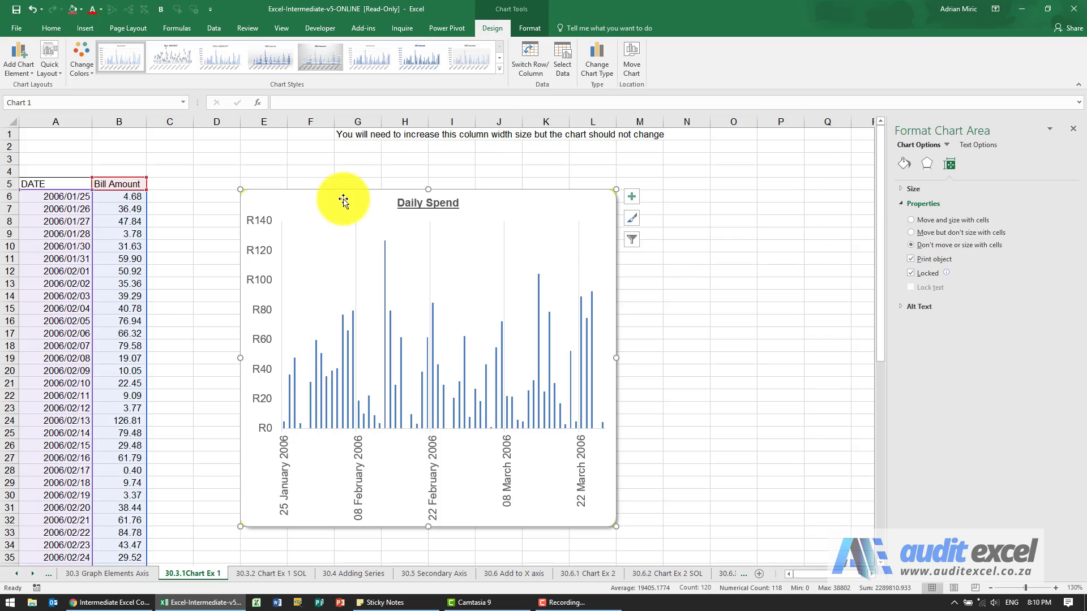
Autofit column G's width to its contents.
left_click(372, 163)
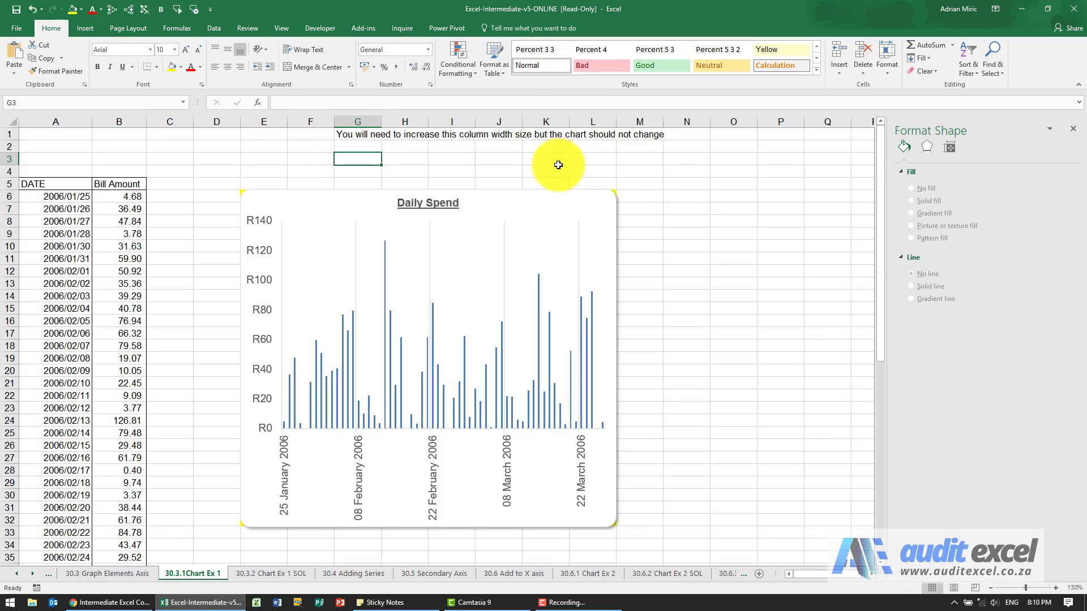
double_click(383, 122)
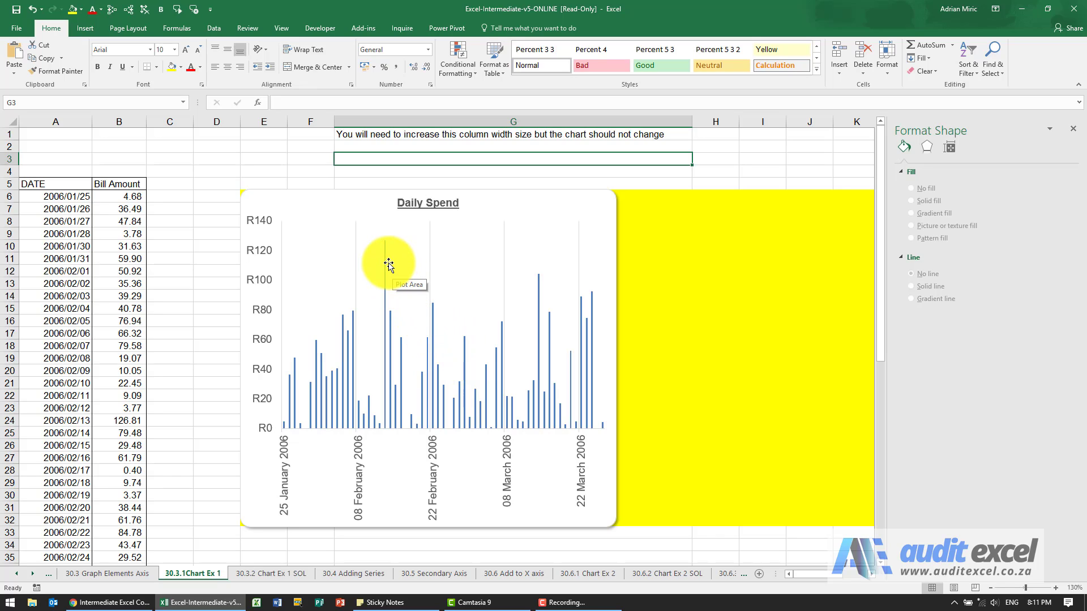
Give the tallest column (the 2006/02/13 data point) a solid red fill.
mouse_move(385, 261)
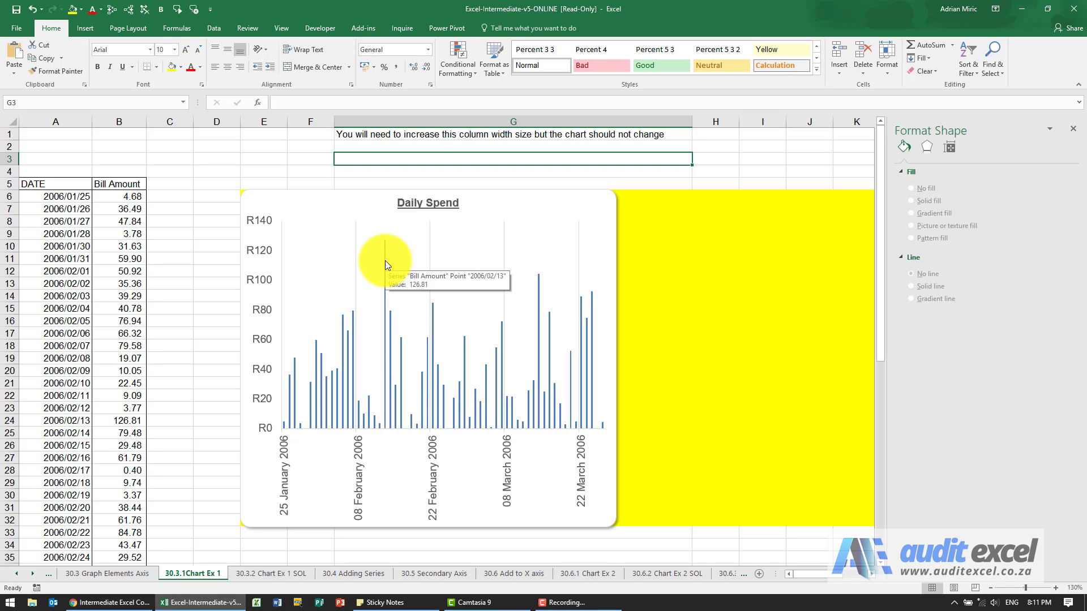
left_click(385, 260)
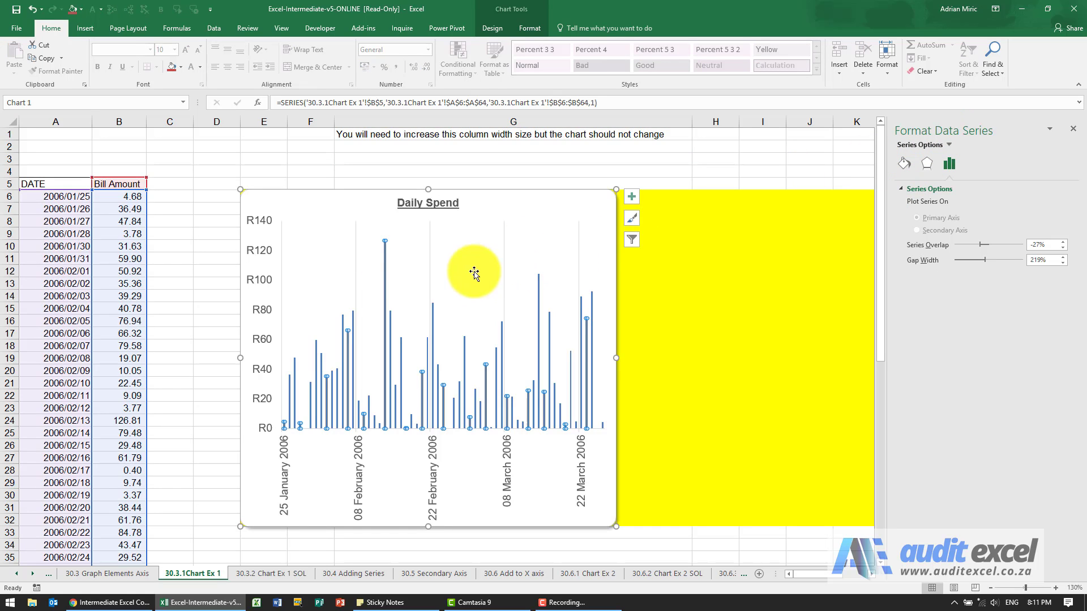
left_click(385, 269)
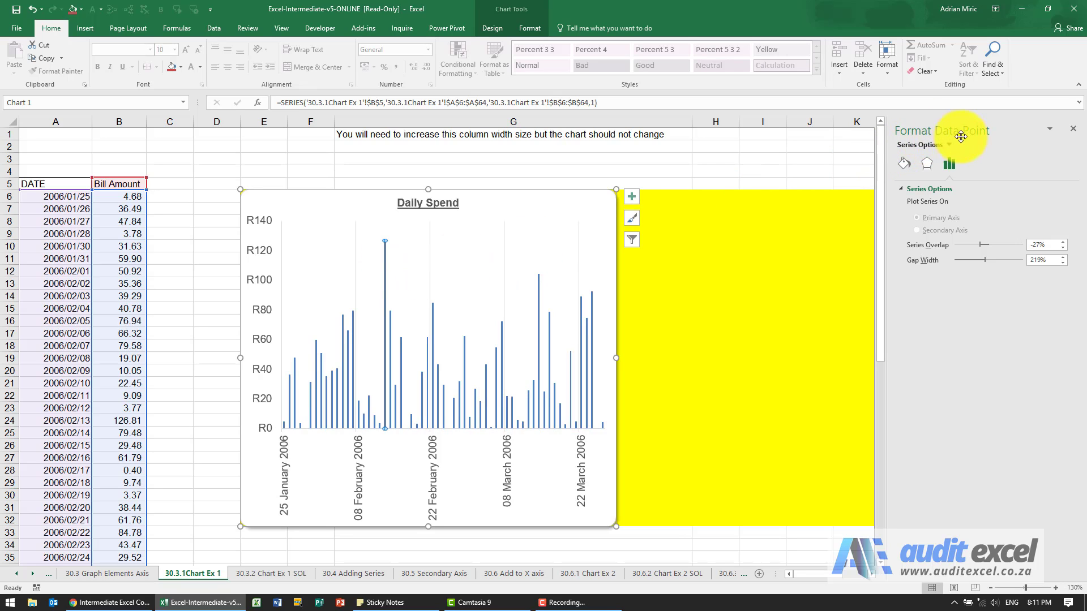
left_click(909, 165)
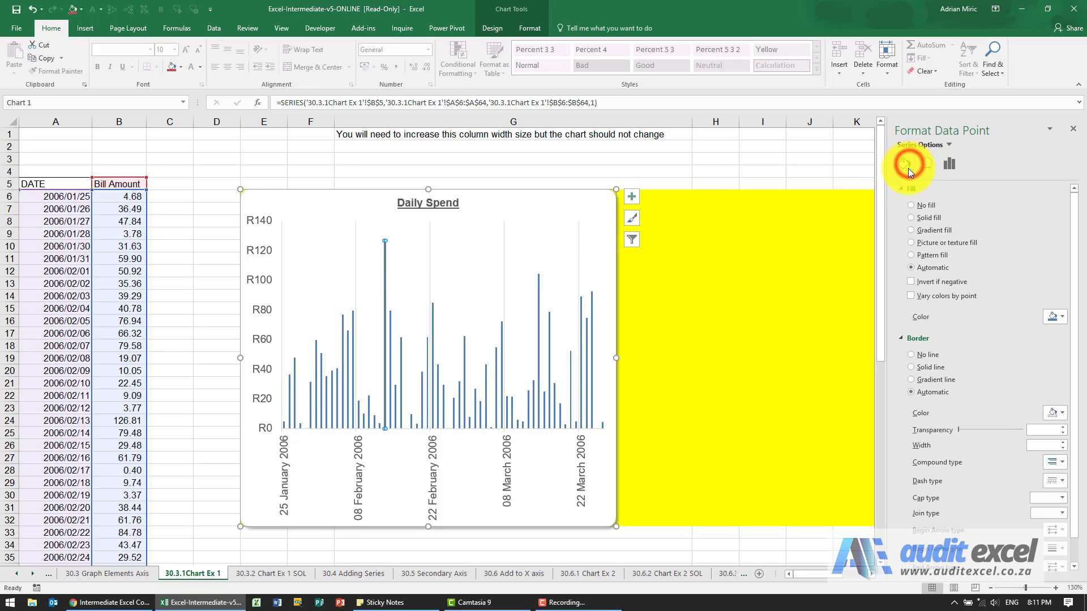
left_click(912, 217)
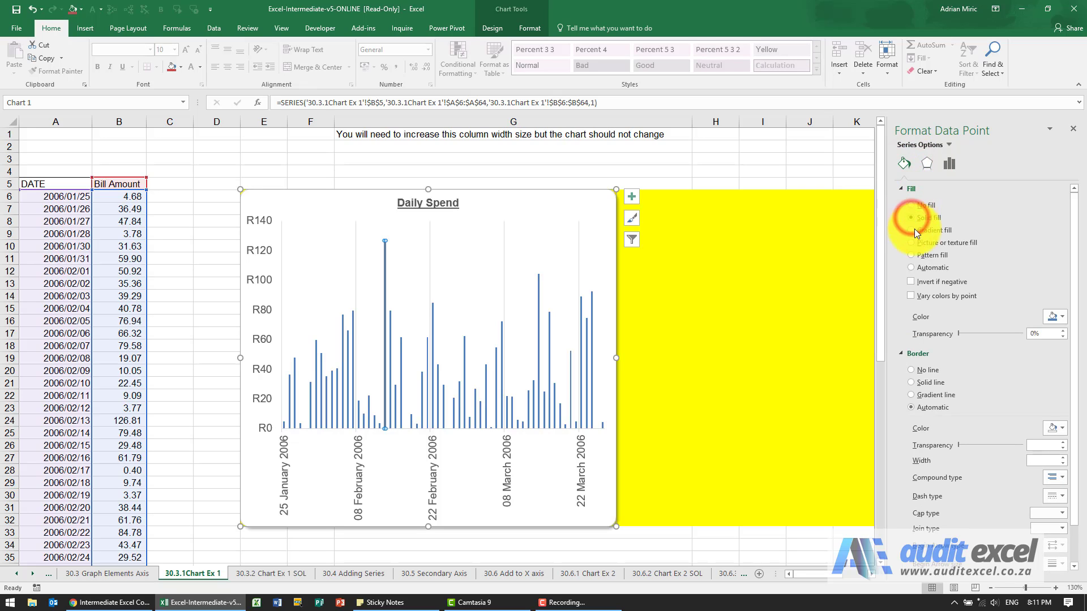
left_click(1057, 315)
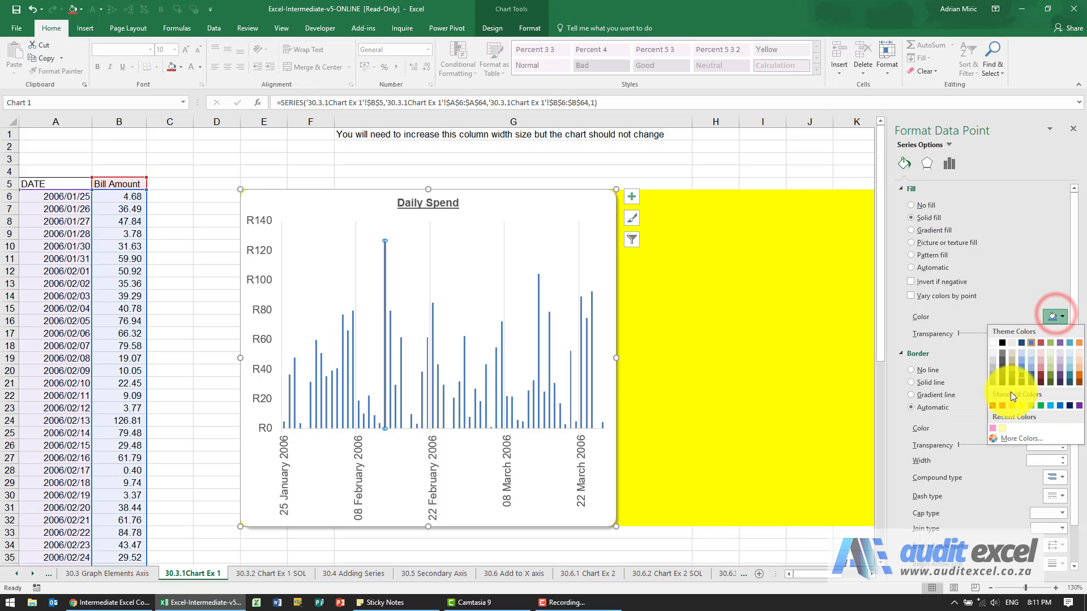
left_click(1001, 405)
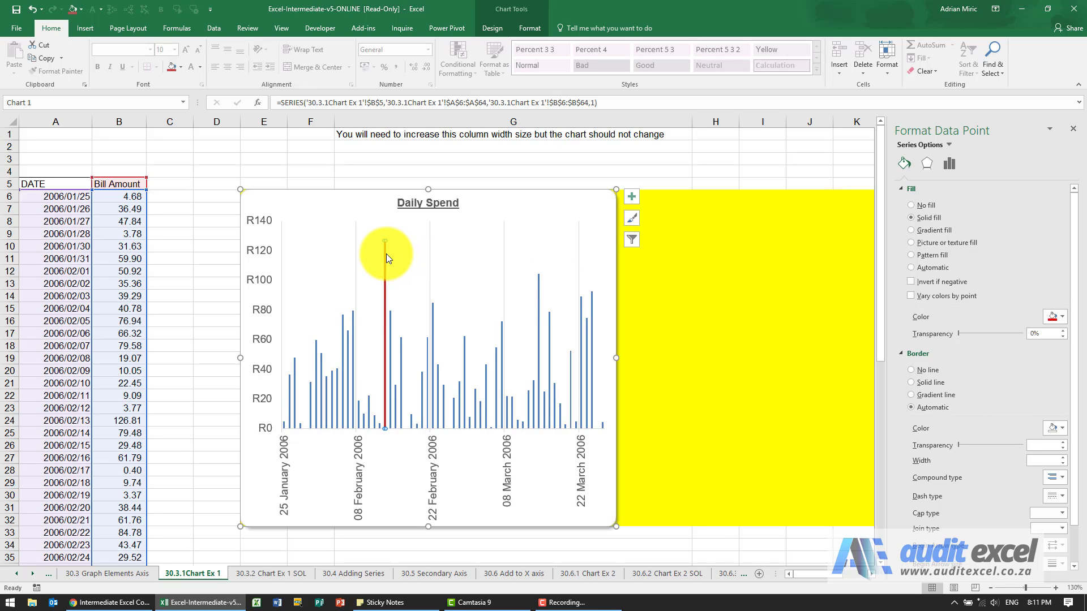
Add a data label to the red highlighted column.
mouse_move(386, 254)
right_click(386, 253)
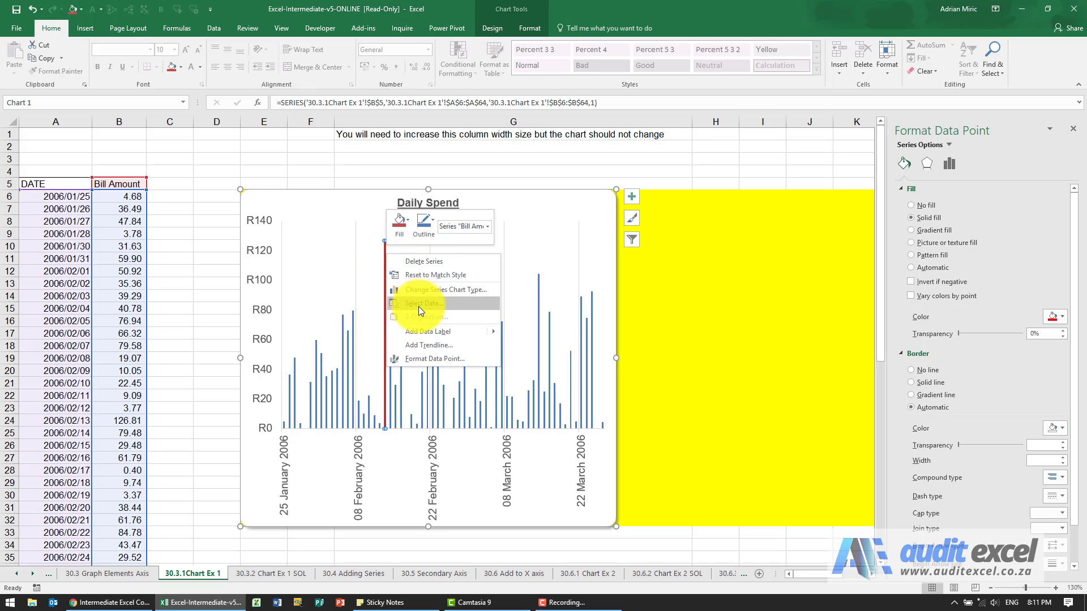
mouse_move(488, 332)
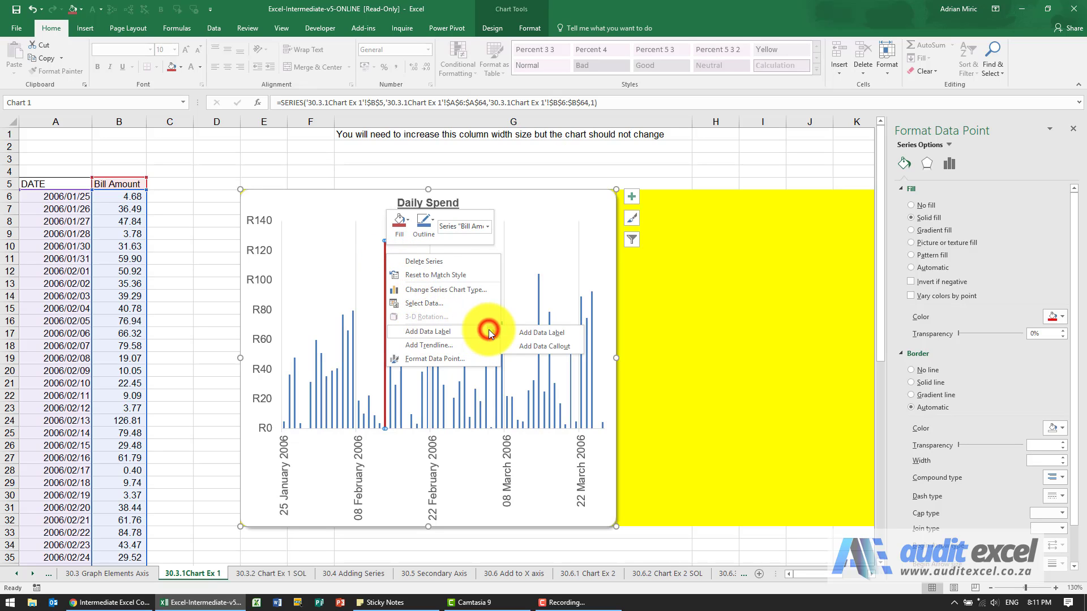
left_click(526, 333)
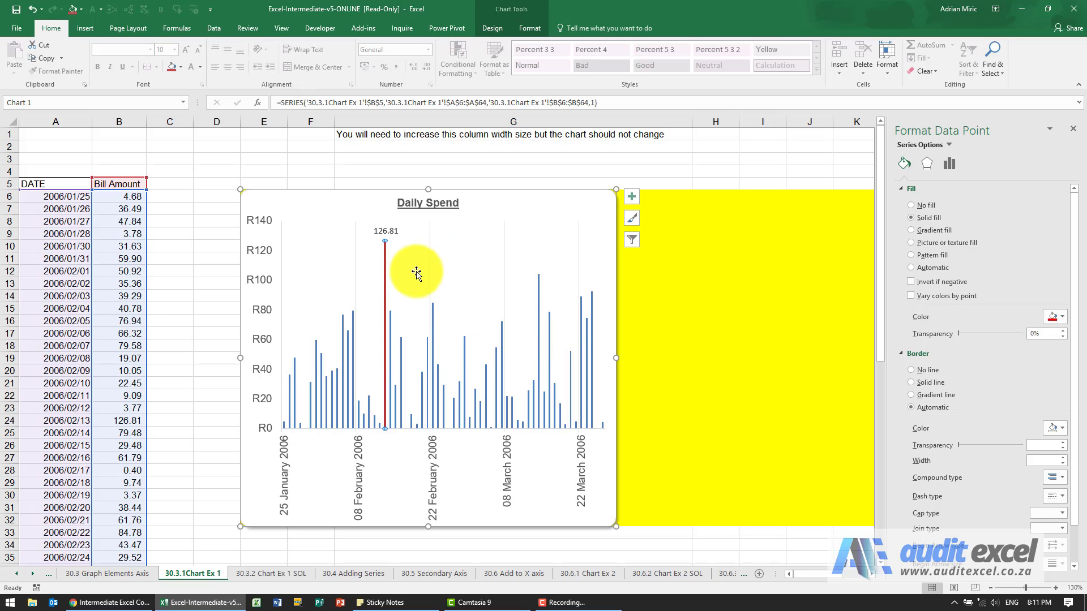
Set the data label's font to Arial and increase its size to 11.
left_click(389, 232)
left_click(383, 231)
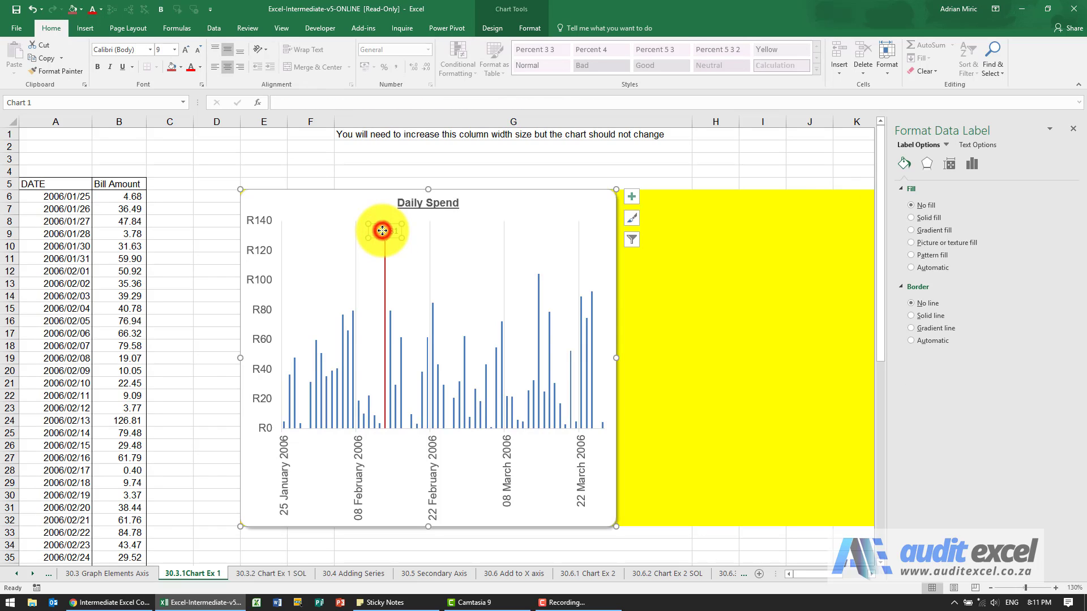
double_click(383, 231)
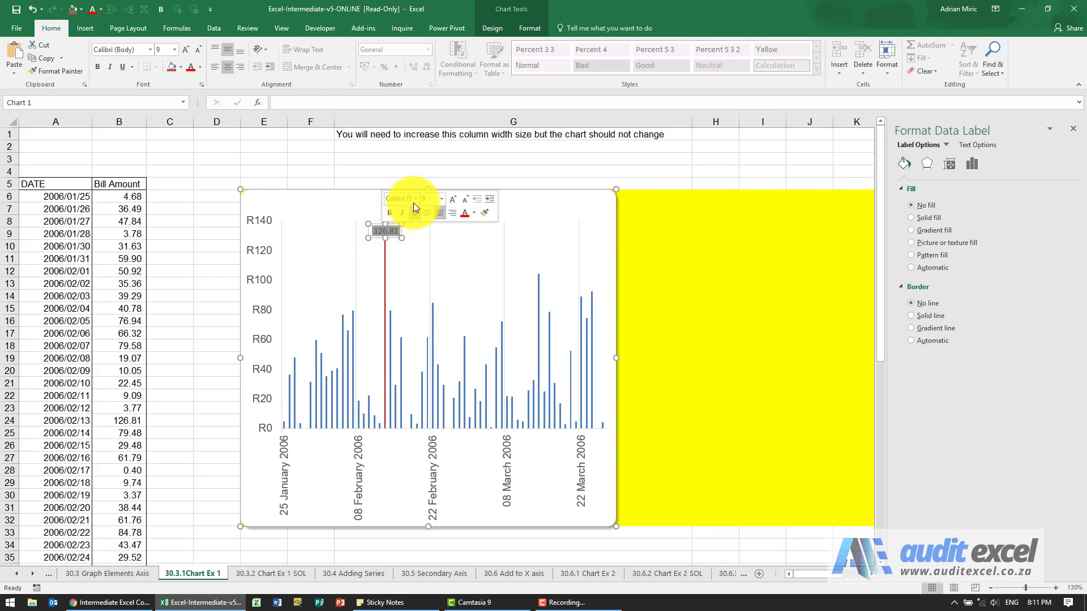
left_click(415, 200)
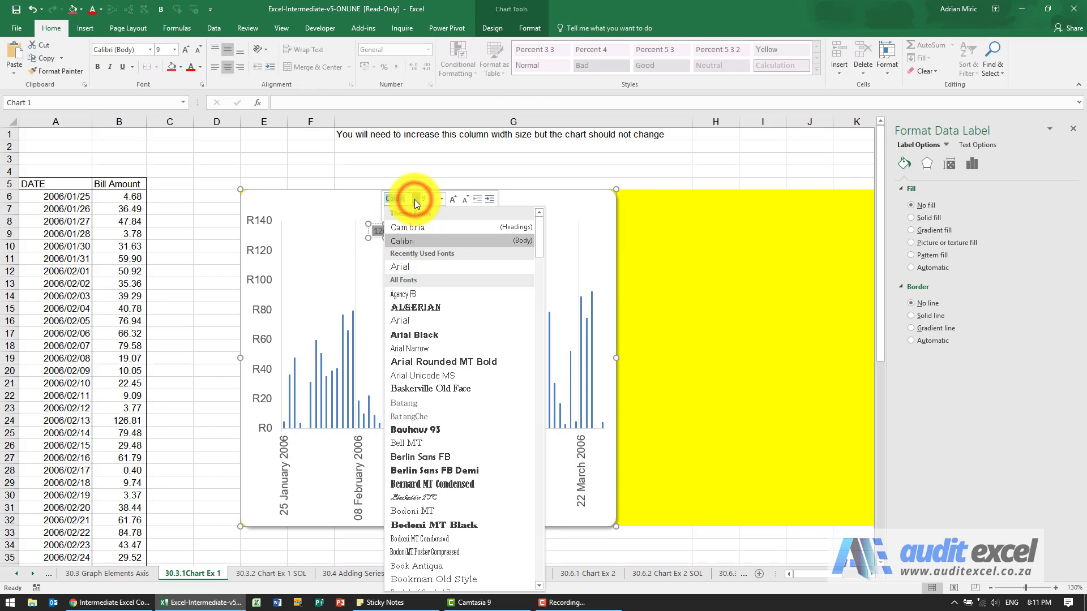
left_click(403, 318)
left_click(457, 203)
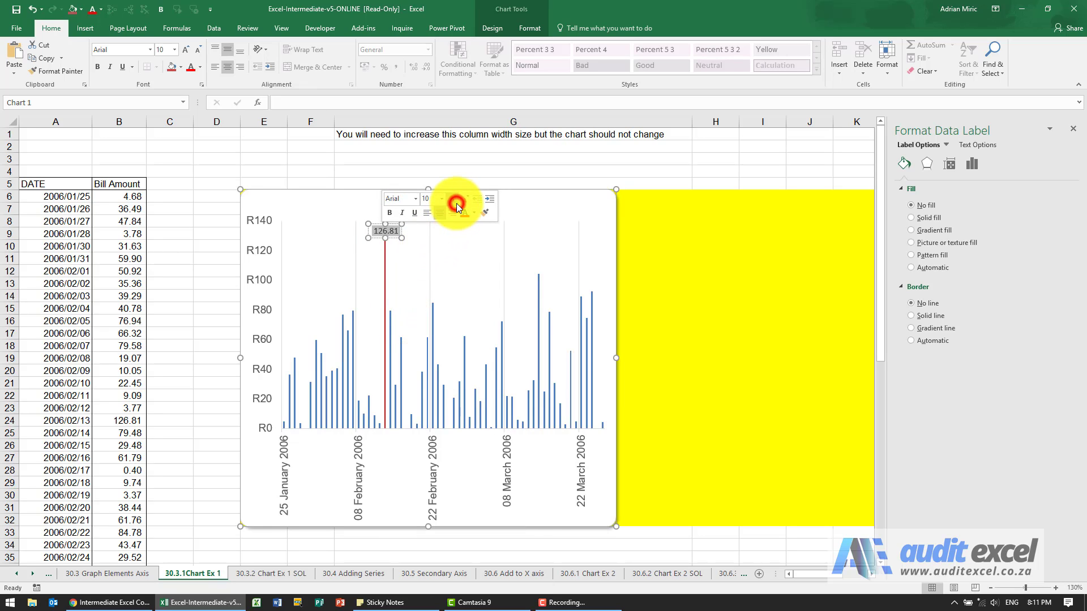
left_click(456, 204)
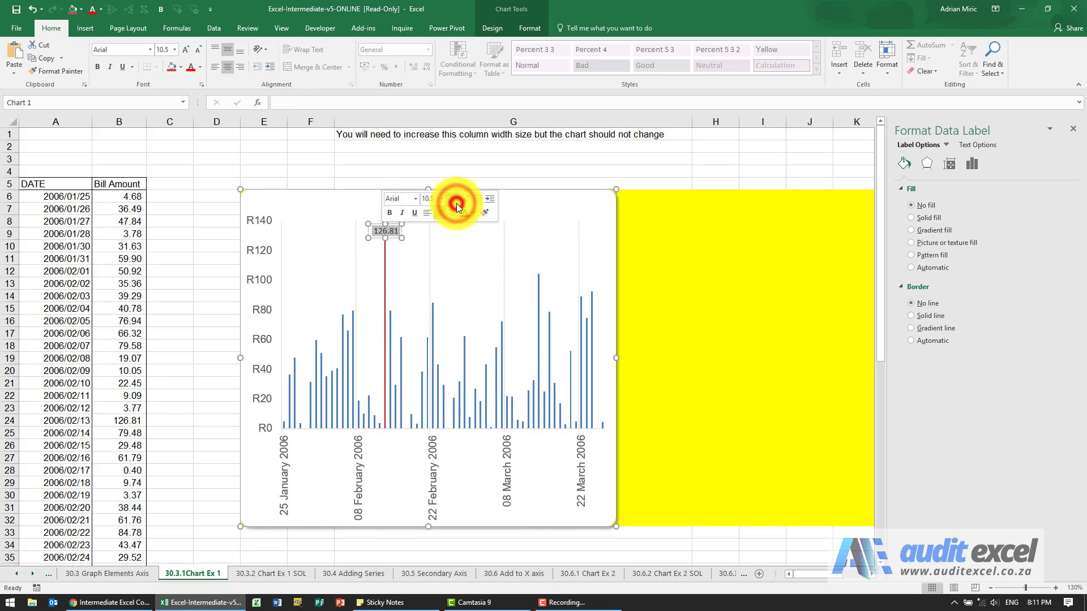
left_click(533, 211)
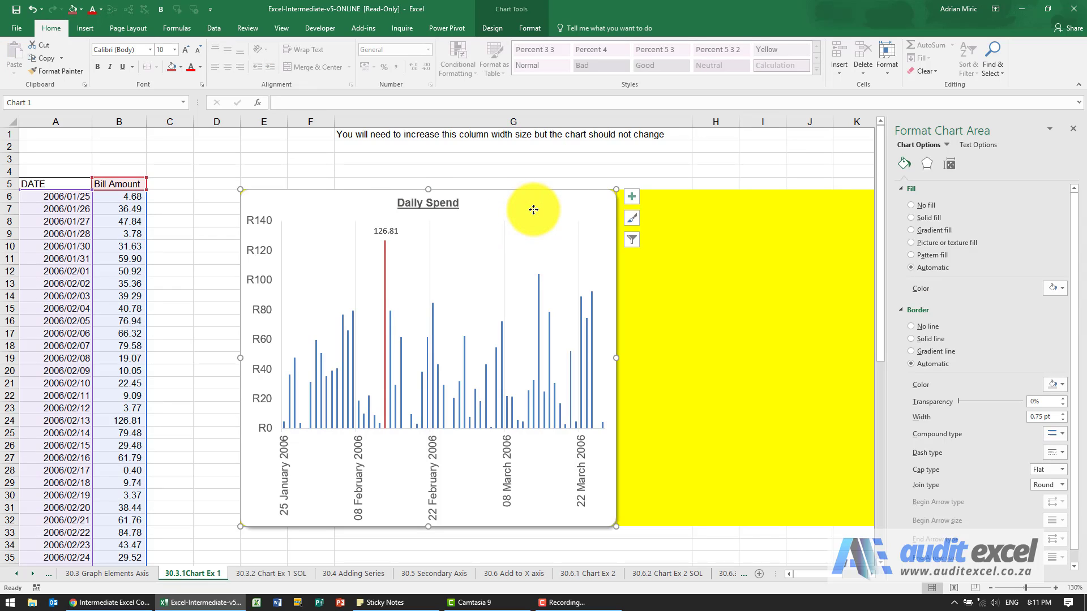